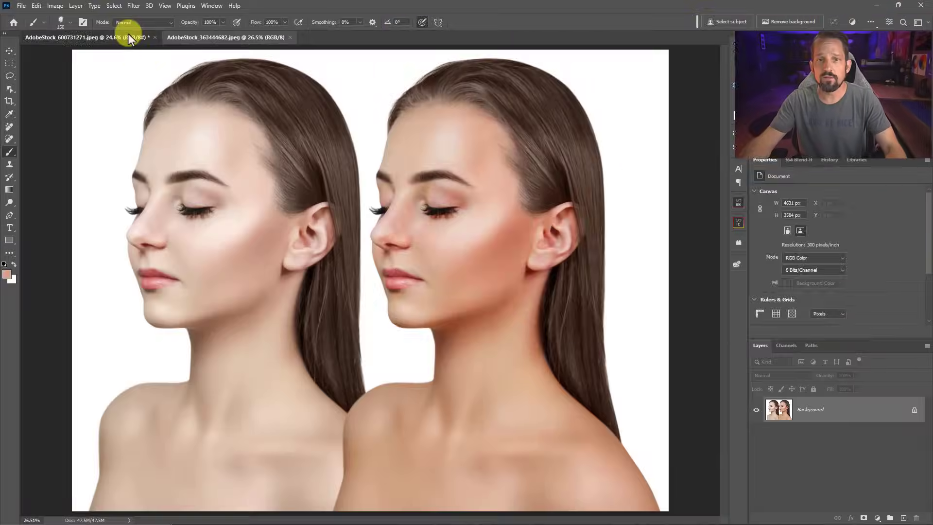
Compare the five-woman group portrait with the two-tone side-by-side portrait, finishing on the group portrait
{"action": "left_click", "coordinate": [129, 36]}
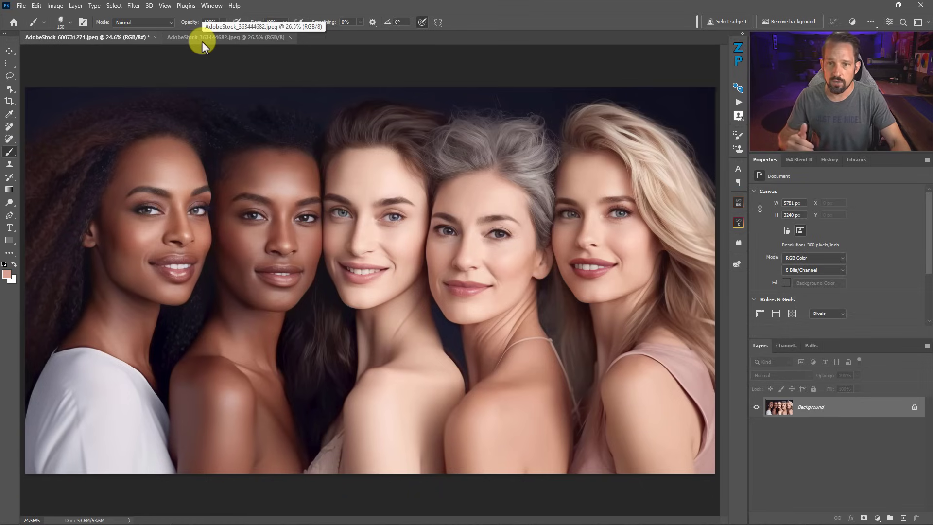
{"action": "left_click", "coordinate": [202, 41]}
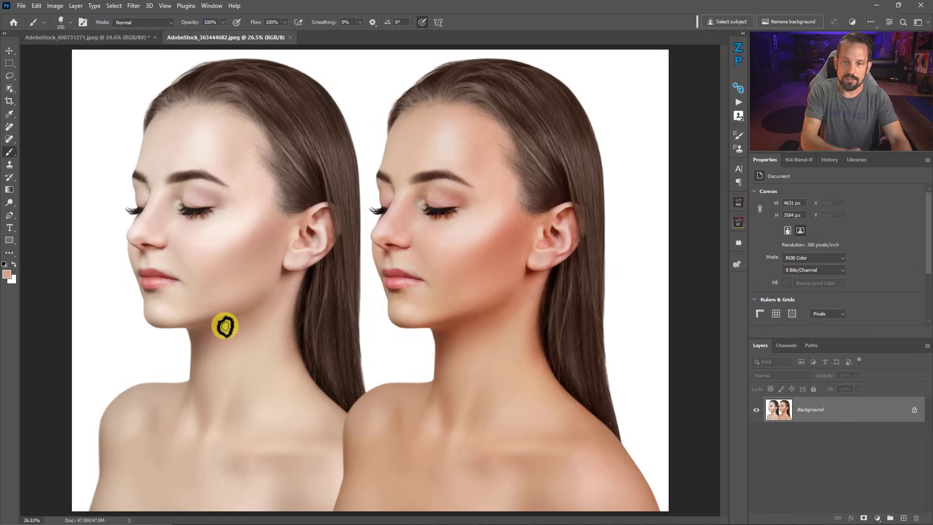
{"action": "left_click", "coordinate": [115, 36]}
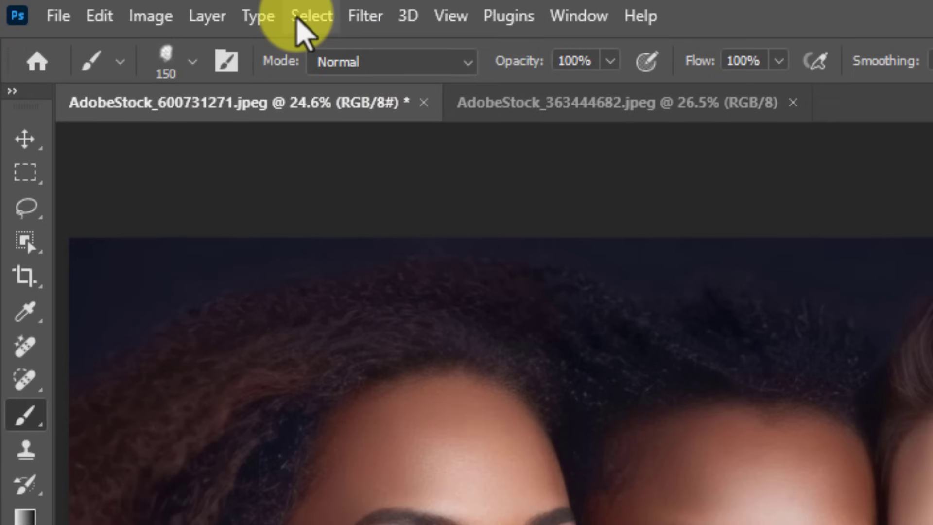
Start a Color Range selection on the group portrait using Skin Tones with Fuzziness 129
{"action": "left_click", "coordinate": [298, 20]}
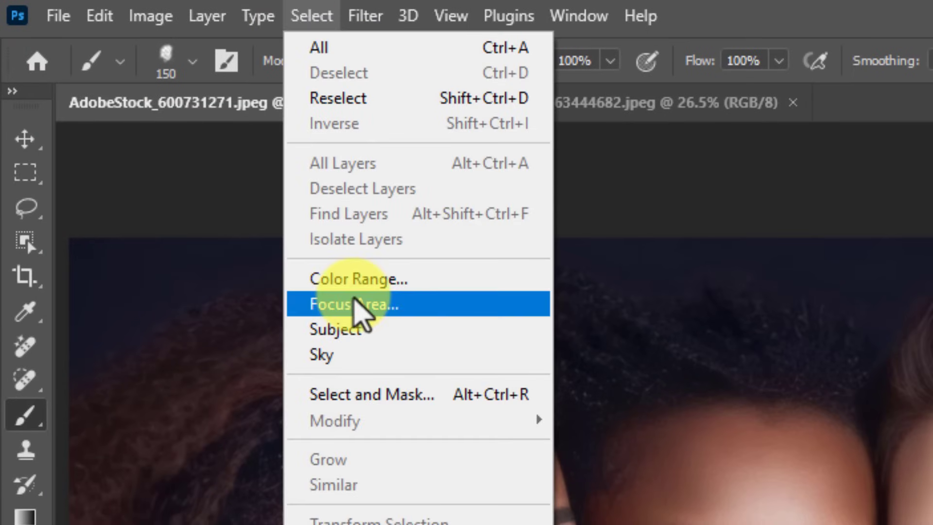
{"action": "left_click", "coordinate": [350, 281]}
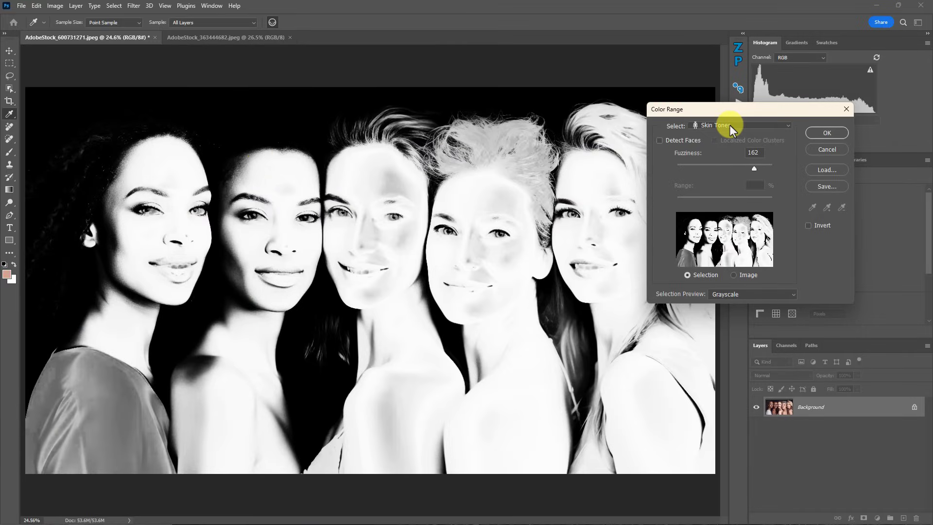
{"action": "left_click", "coordinate": [731, 127]}
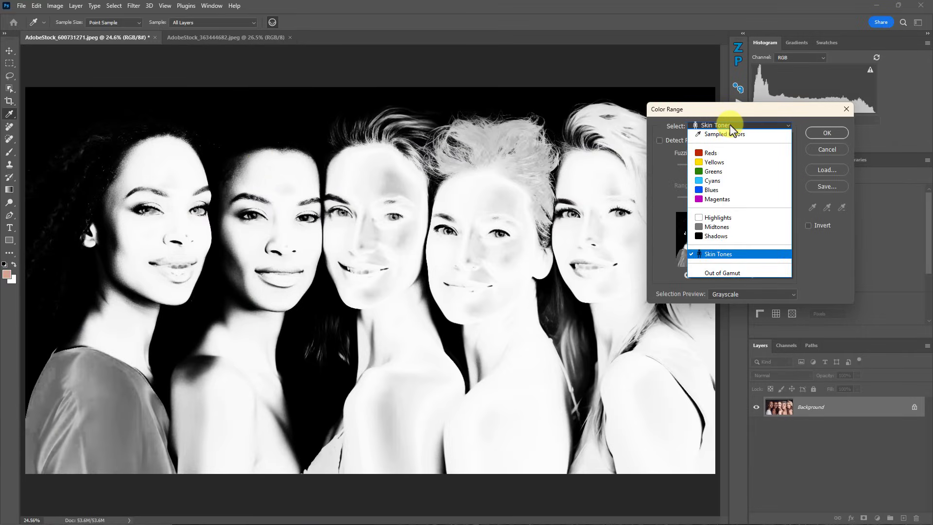
{"action": "left_click", "coordinate": [725, 253]}
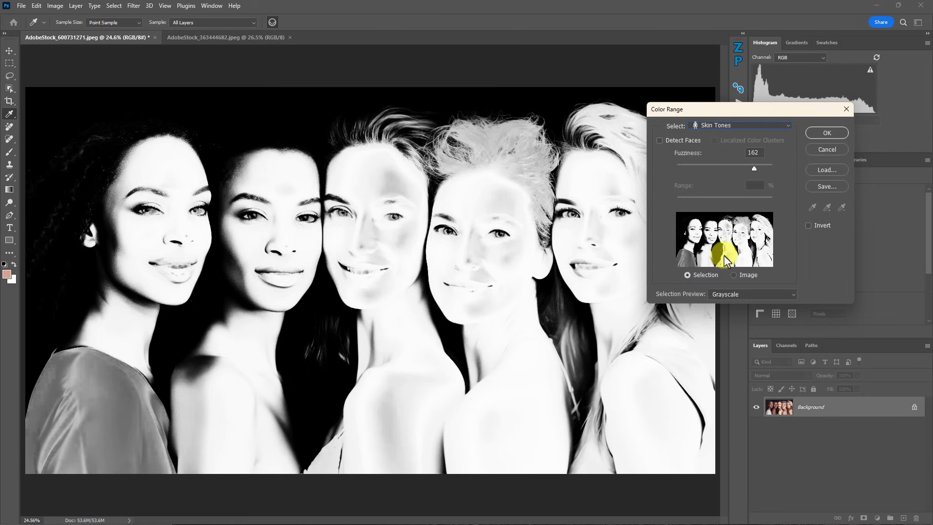
{"action": "left_click_drag", "start_coordinate": [754, 170], "coordinate": [732, 175]}
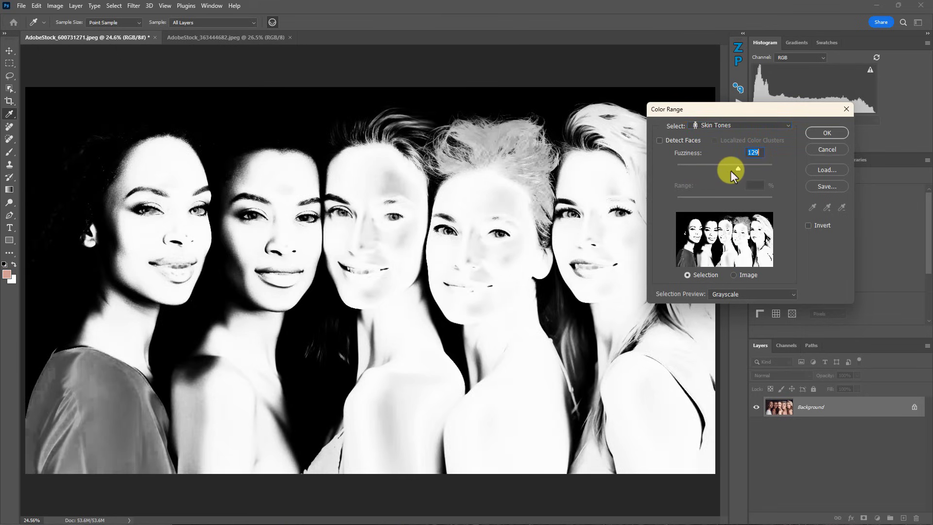
Try Sampled Colors instead, sampling the first woman's forehead in two spots with Fuzziness 101
{"action": "left_click", "coordinate": [729, 128]}
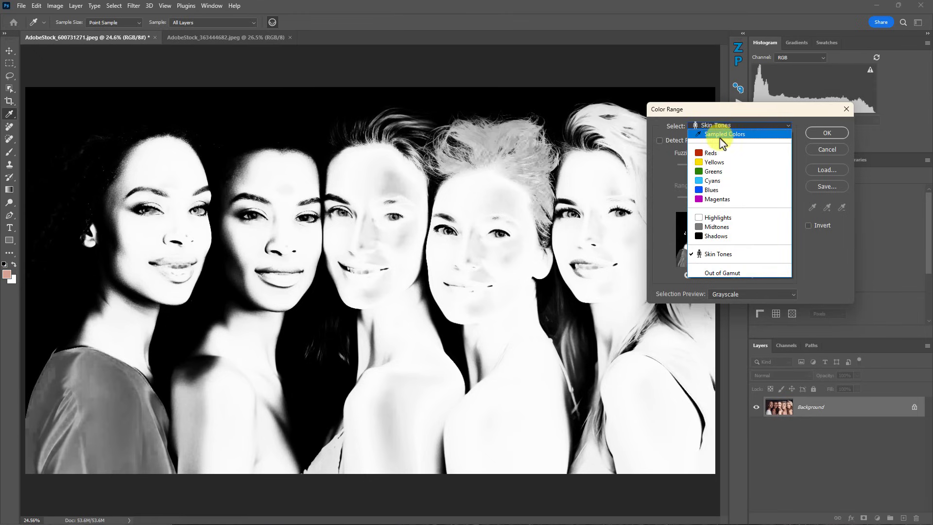
{"action": "left_click", "coordinate": [722, 136]}
{"action": "left_click", "coordinate": [176, 159]}
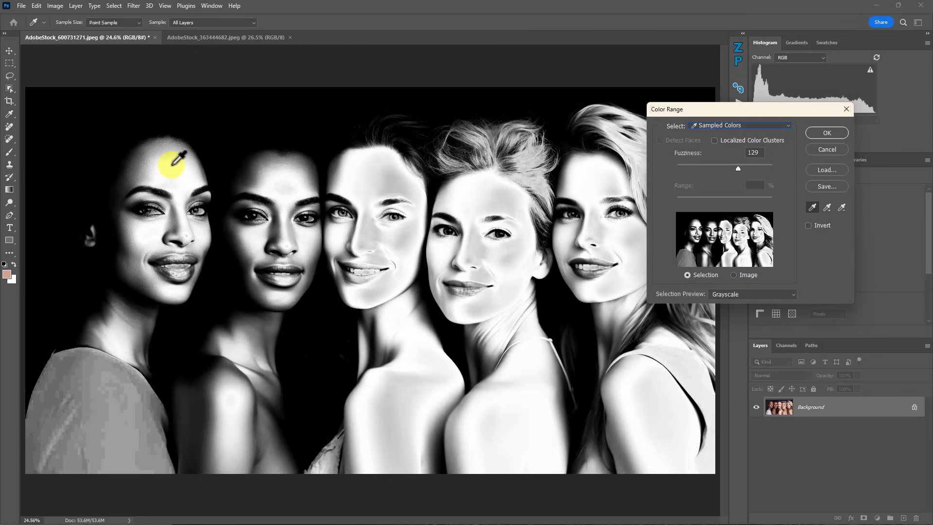
{"action": "left_click", "coordinate": [149, 159], "text": "shift"}
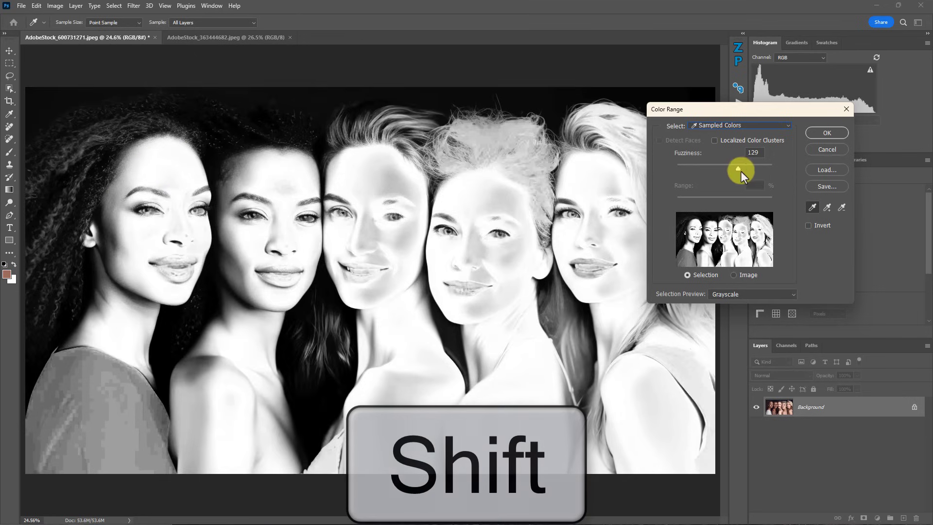
{"action": "left_click_drag", "start_coordinate": [740, 169], "coordinate": [725, 169]}
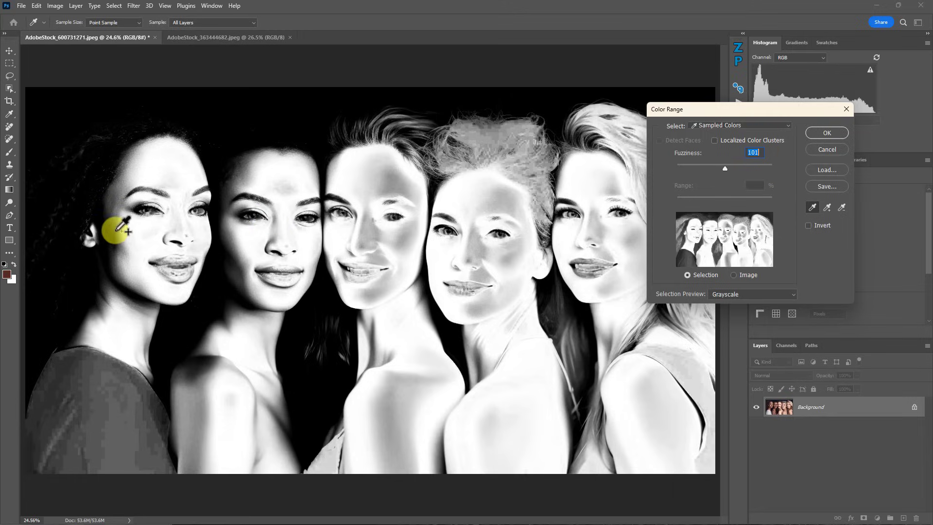
Add three samples from the first woman's cheek to the color range and reduce Fuzziness to 71
{"action": "left_click", "coordinate": [117, 234], "text": "shift"}
{"action": "left_click", "coordinate": [128, 237], "text": "shift"}
{"action": "left_click", "coordinate": [138, 234], "text": "shift"}
{"action": "left_click_drag", "start_coordinate": [724, 168], "coordinate": [712, 169]}
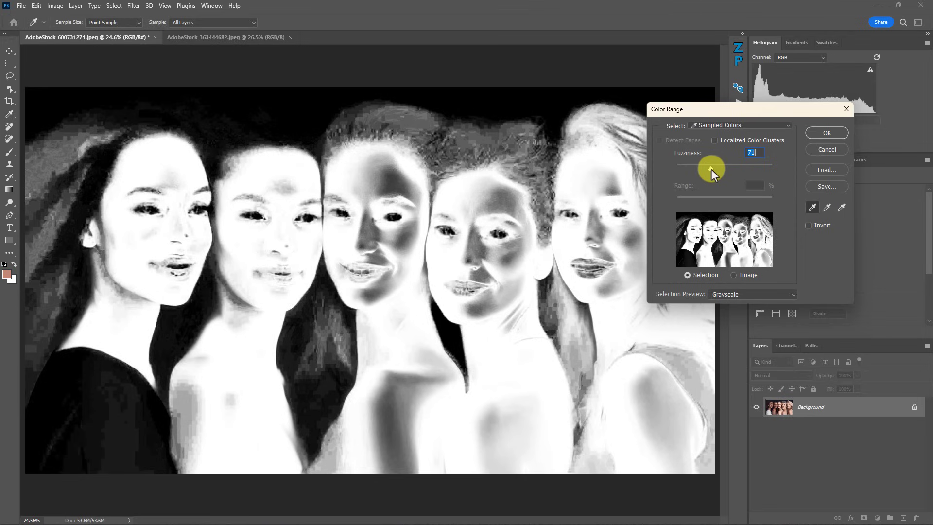
Return the color range to Skin Tones, set Fuzziness to 136, and apply the selection
{"action": "left_click", "coordinate": [734, 126]}
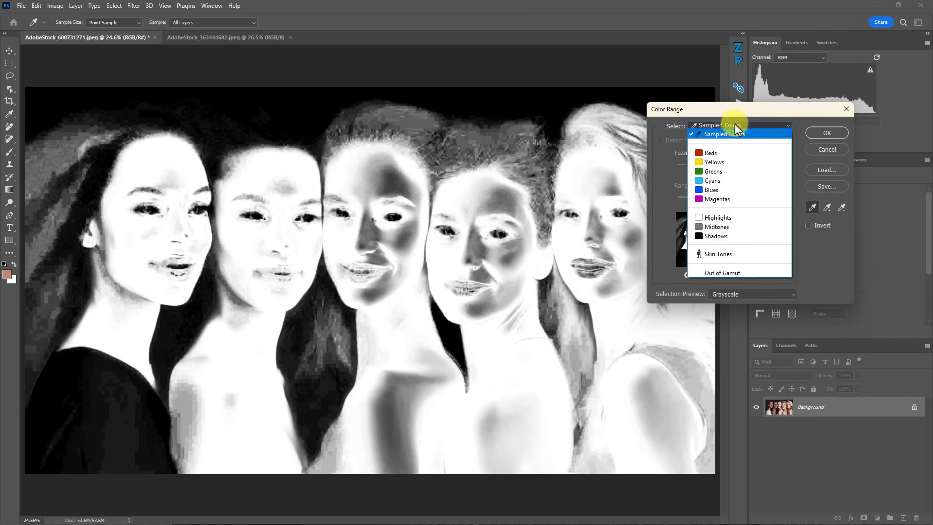
{"action": "left_click", "coordinate": [726, 254]}
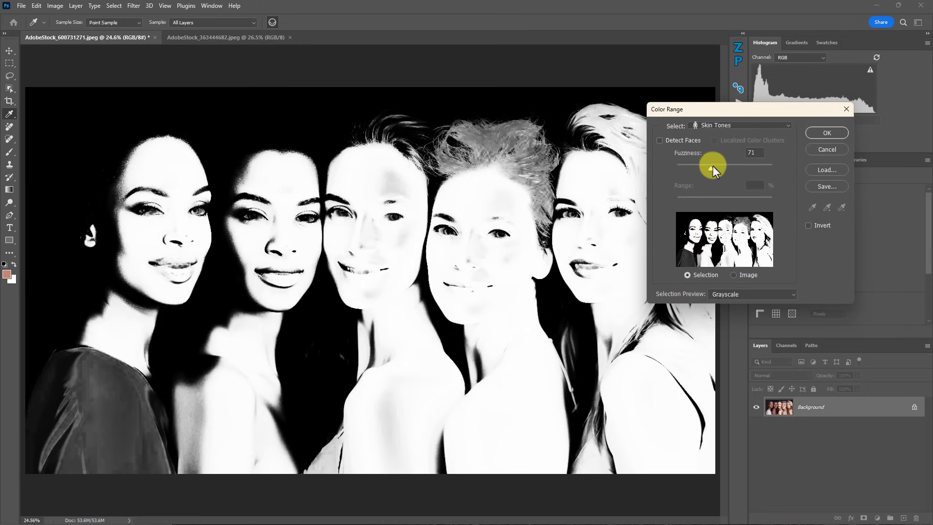
{"action": "left_click_drag", "start_coordinate": [712, 170], "coordinate": [742, 168]}
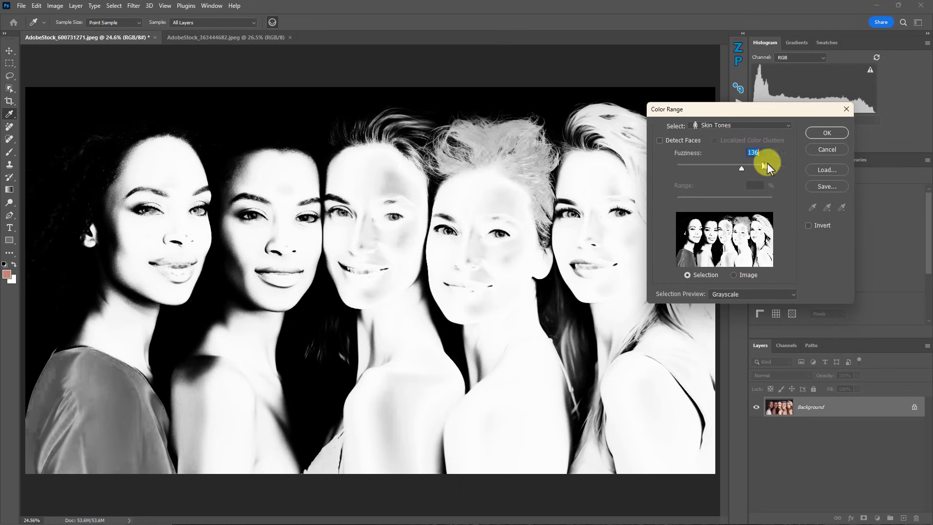
{"action": "left_click", "coordinate": [821, 133]}
{"action": "key", "text": "b"}
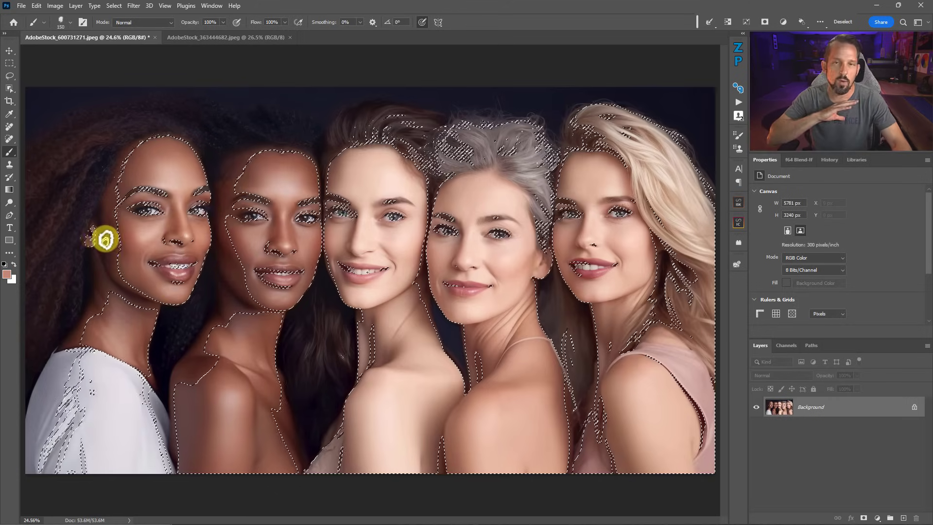
Subtract the other four women and the white shirt from the selection with the Lasso, leaving only the first woman's skin
{"action": "left_click", "coordinate": [10, 76]}
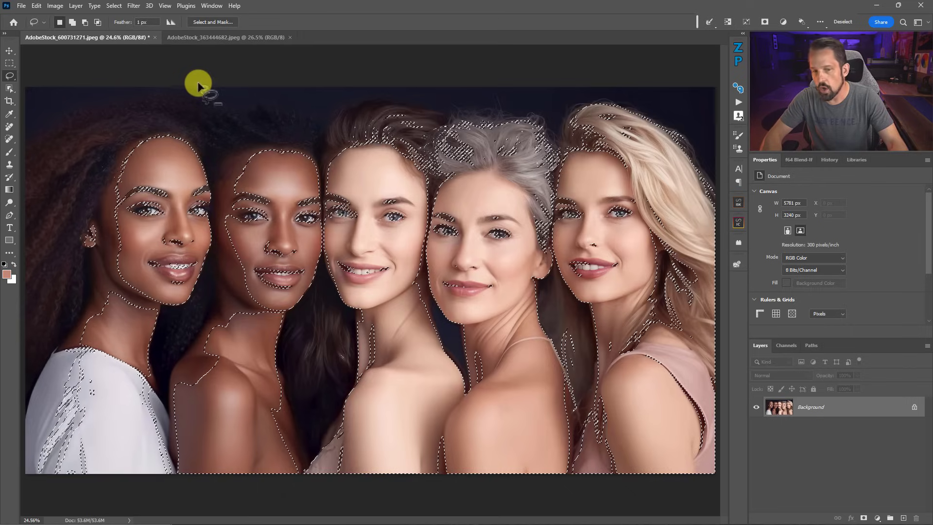
{"action": "key", "text": "alt"}
{"action": "mouse_move", "coordinate": [187, 86]}
{"action": "left_mouse_down"}
{"action": "mouse_move", "coordinate": [216, 191]}
{"action": "mouse_move", "coordinate": [212, 286]}
{"action": "mouse_move", "coordinate": [168, 338]}
{"action": "mouse_move", "coordinate": [183, 496]}
{"action": "mouse_move", "coordinate": [681, 510]}
{"action": "mouse_move", "coordinate": [488, 5]}
{"action": "mouse_move", "coordinate": [190, 19]}
{"action": "left_mouse_up"}
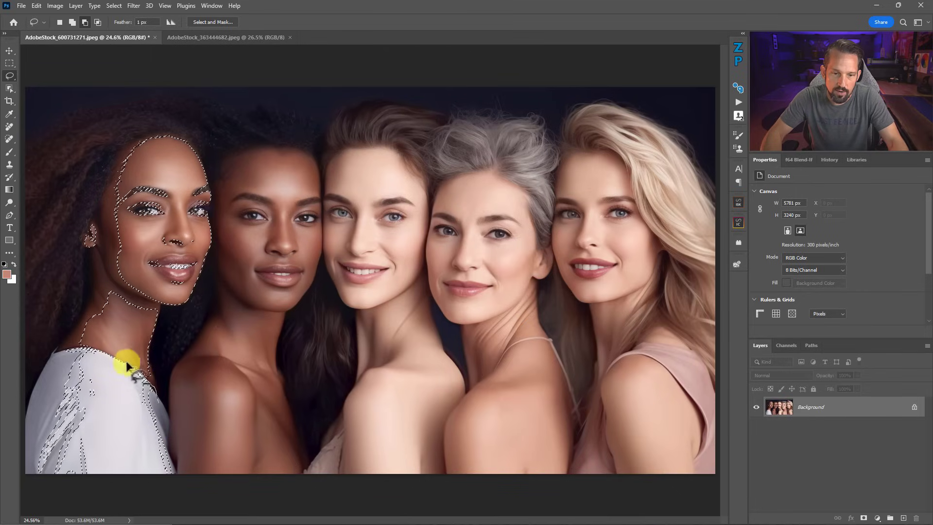
{"action": "mouse_move", "coordinate": [102, 352]}
{"action": "left_mouse_down"}
{"action": "mouse_move", "coordinate": [46, 357]}
{"action": "mouse_move", "coordinate": [136, 517]}
{"action": "mouse_move", "coordinate": [156, 494]}
{"action": "mouse_move", "coordinate": [145, 359]}
{"action": "left_mouse_up"}
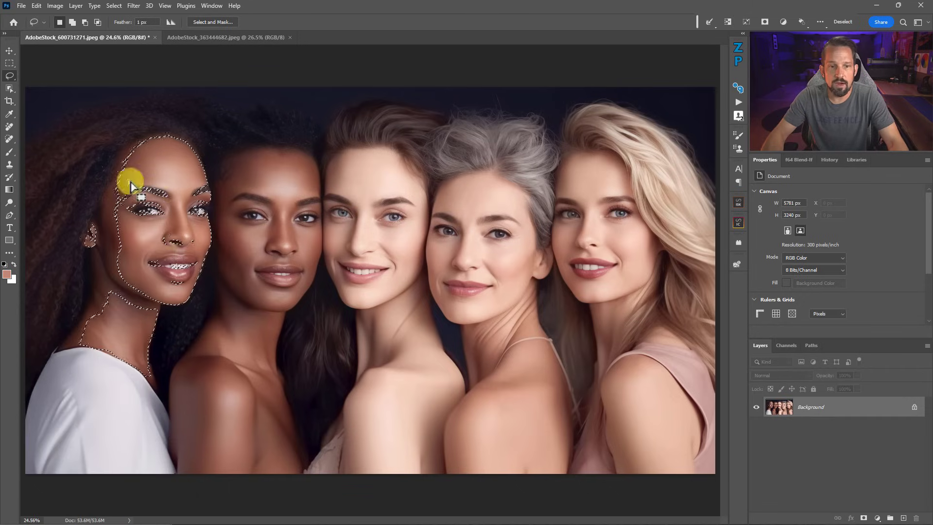
Fill the selected skin with a reversed radial dark brown-to-tan gradient from Blake's Skin Tone Gradients, centered near the woman's nose
{"action": "left_click", "coordinate": [9, 191]}
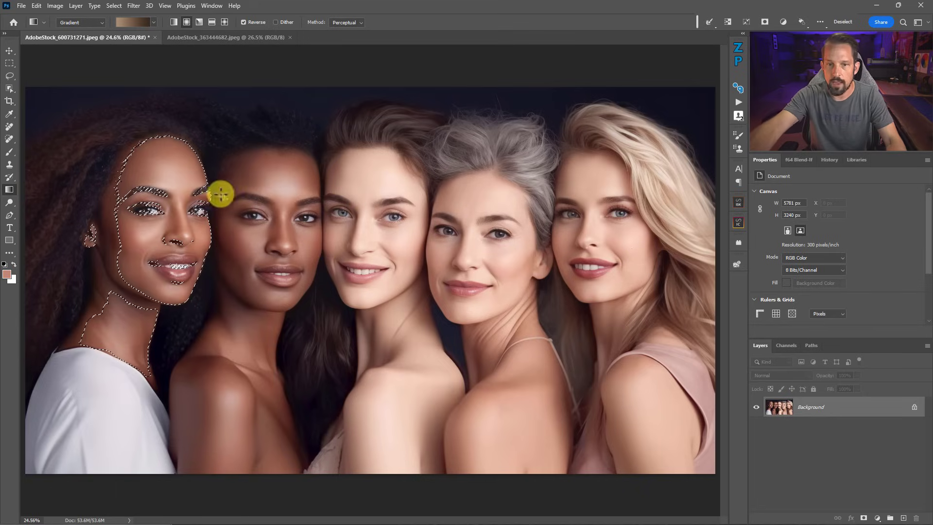
{"action": "left_click", "coordinate": [153, 23]}
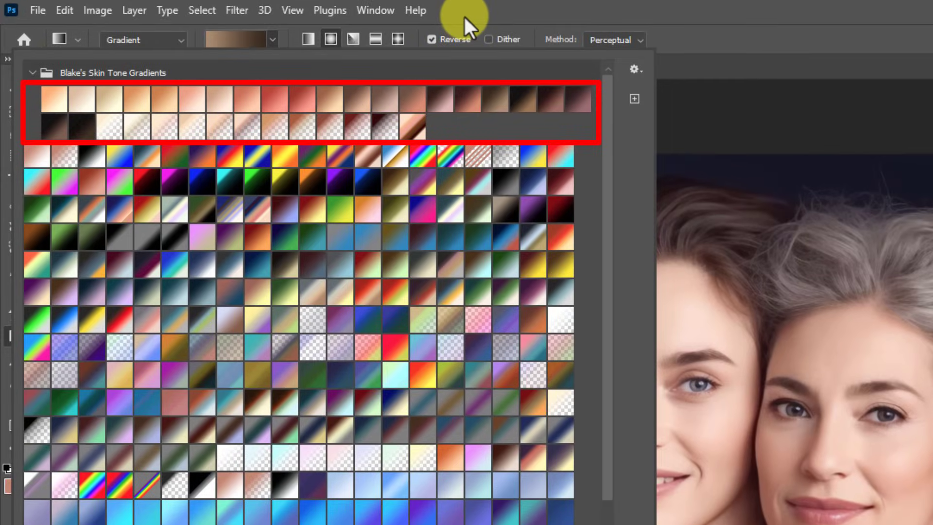
{"action": "left_click", "coordinate": [495, 99]}
{"action": "key", "text": "Return"}
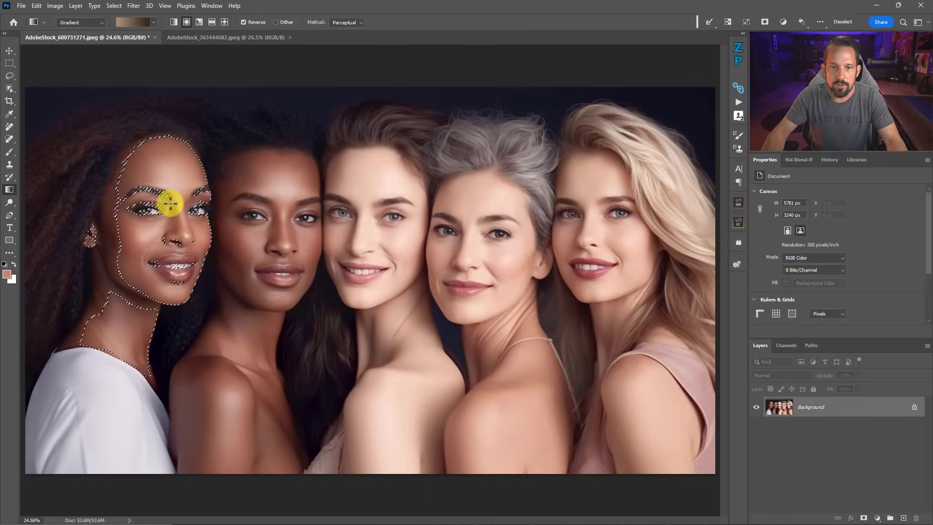
{"action": "left_click_drag", "start_coordinate": [170, 203], "coordinate": [253, 278]}
{"action": "left_click_drag", "start_coordinate": [170, 202], "coordinate": [181, 217]}
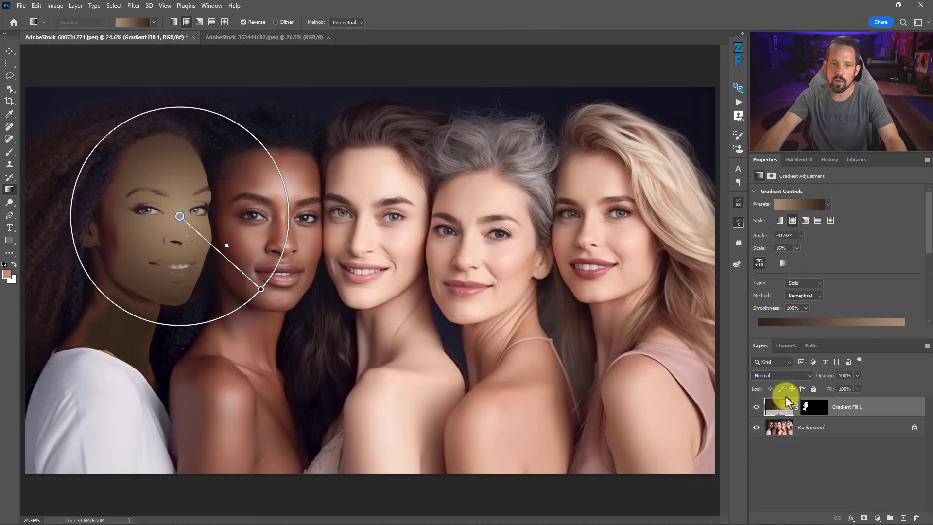
Set the gradient fill layer's blend mode to Soft Light and compare the skin with the layer hidden and shown
{"action": "left_click", "coordinate": [773, 374]}
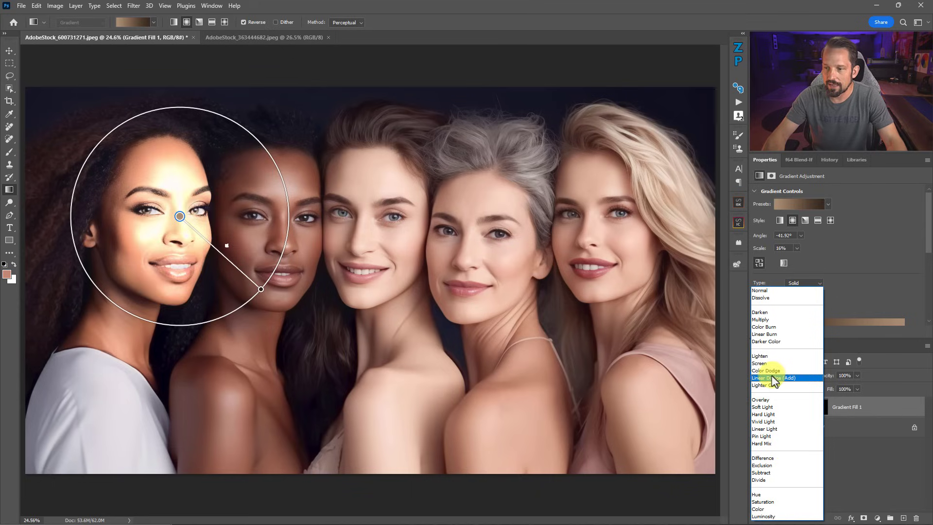
{"action": "left_click", "coordinate": [762, 407]}
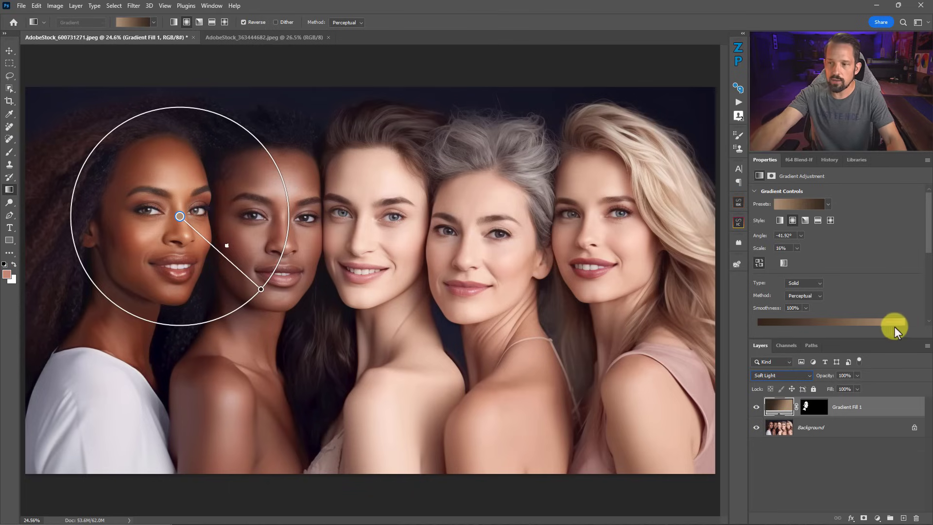
{"action": "left_click", "coordinate": [180, 215]}
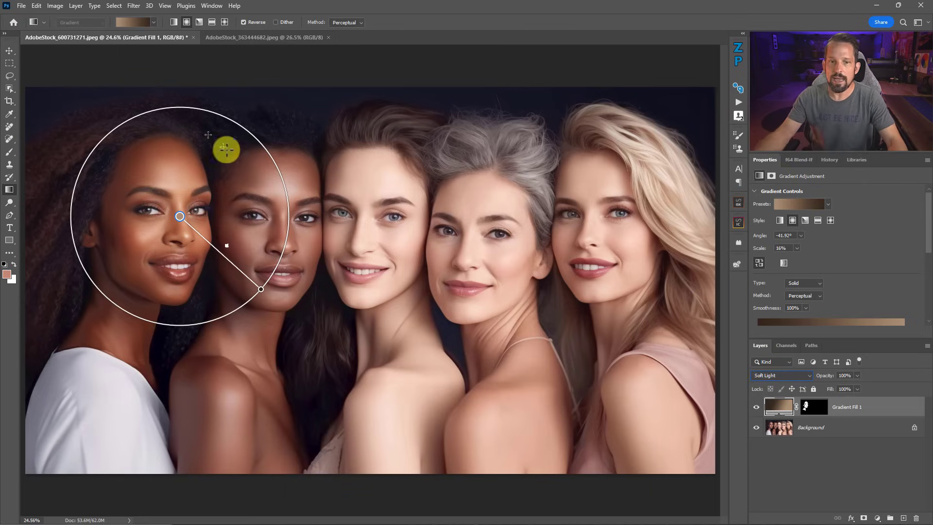
{"action": "left_click", "coordinate": [755, 408]}
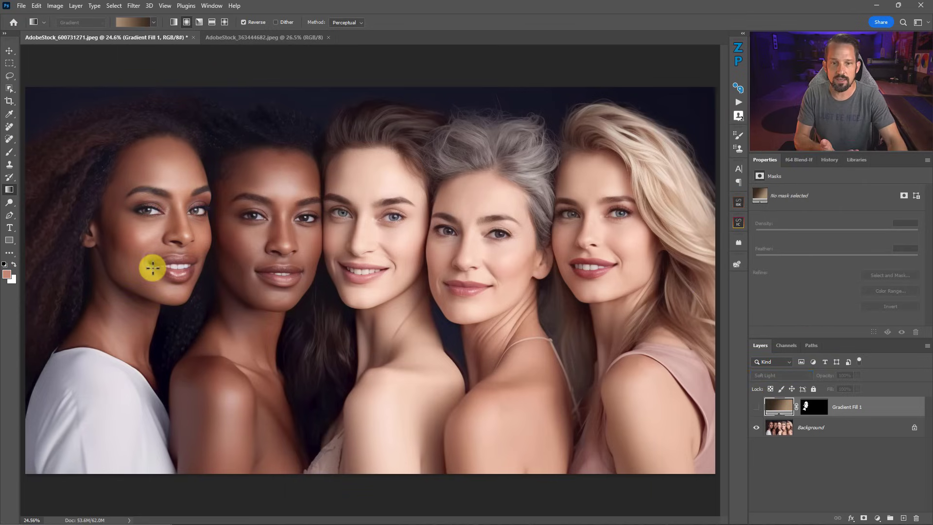
{"action": "left_click", "coordinate": [754, 408]}
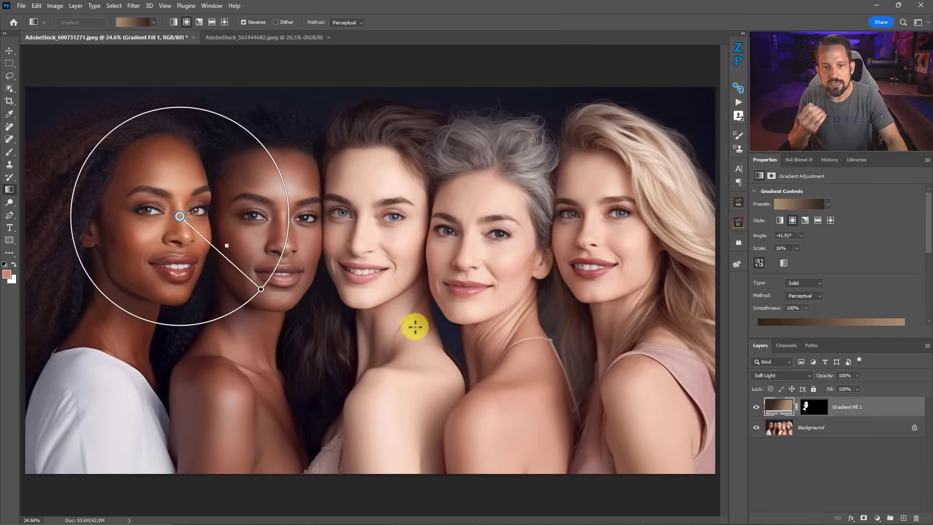
Try the black-to-brown preset from Blake's Skin Tone Gradients on the gradient fill
{"action": "left_click", "coordinate": [135, 25]}
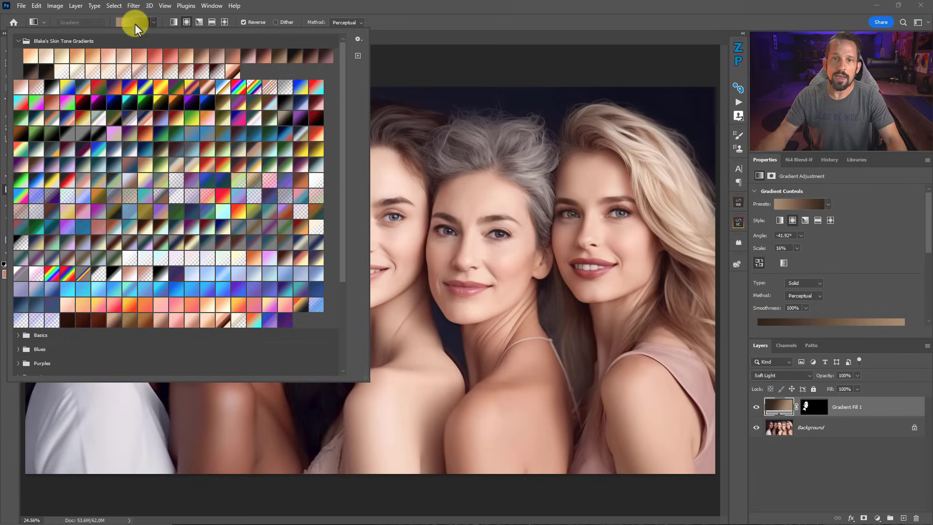
{"action": "left_click", "coordinate": [30, 71]}
{"action": "left_click", "coordinate": [440, 6]}
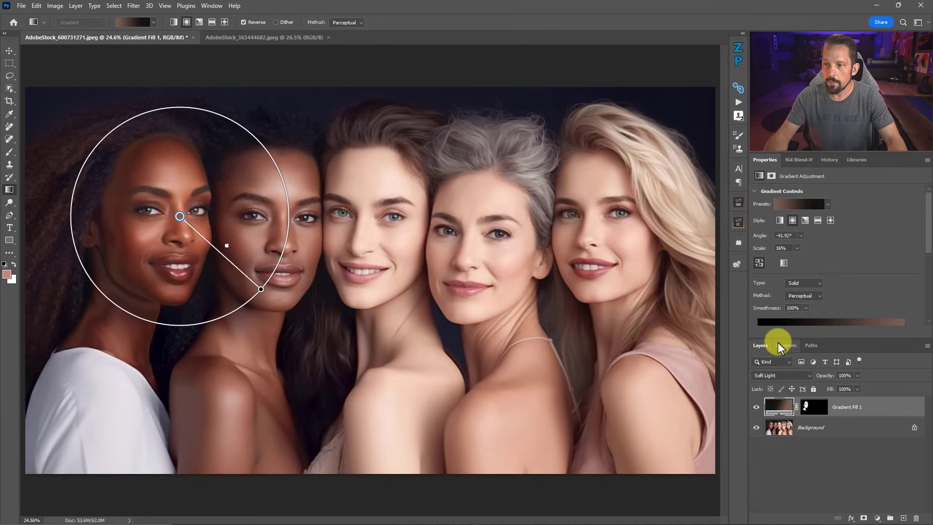
Change the gradient fill to the dark-to-reddish-brown preset from Blake's Skin Tone Gradients
{"action": "left_click", "coordinate": [145, 21]}
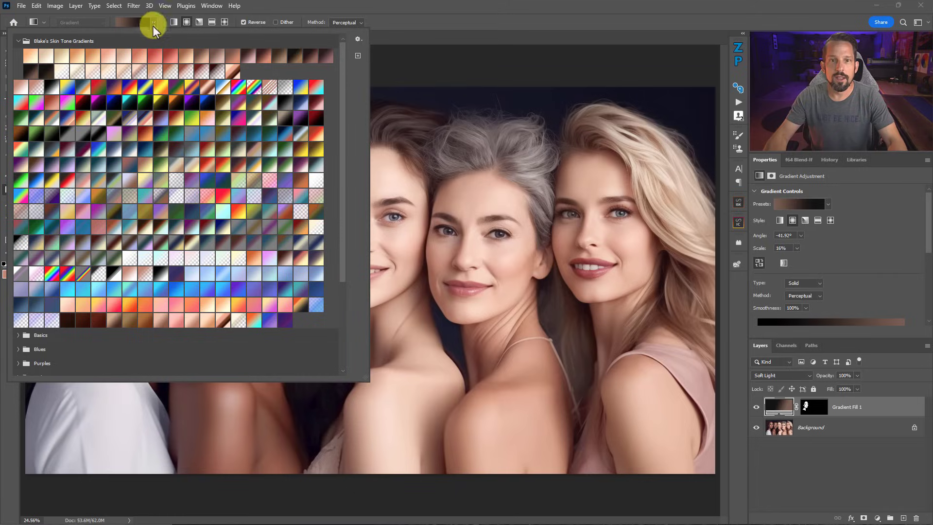
{"action": "left_click", "coordinate": [311, 57]}
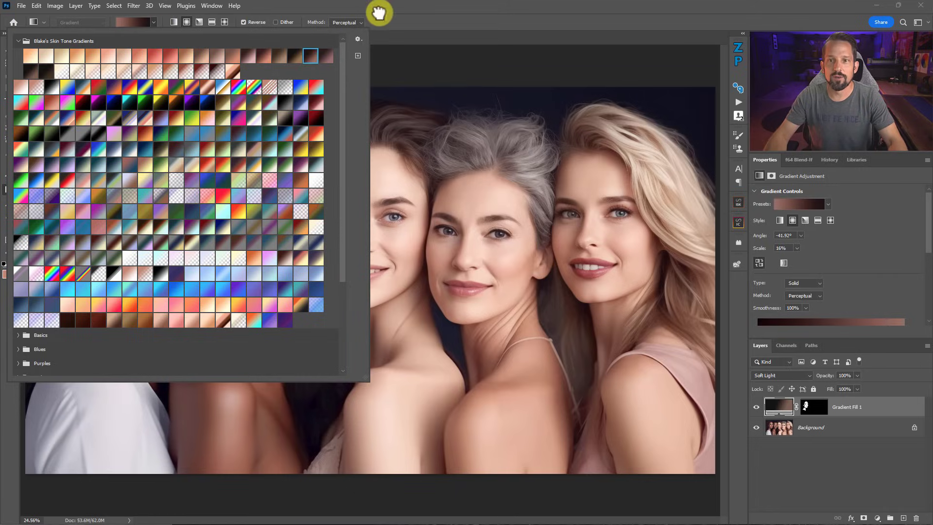
{"action": "left_click", "coordinate": [380, 14]}
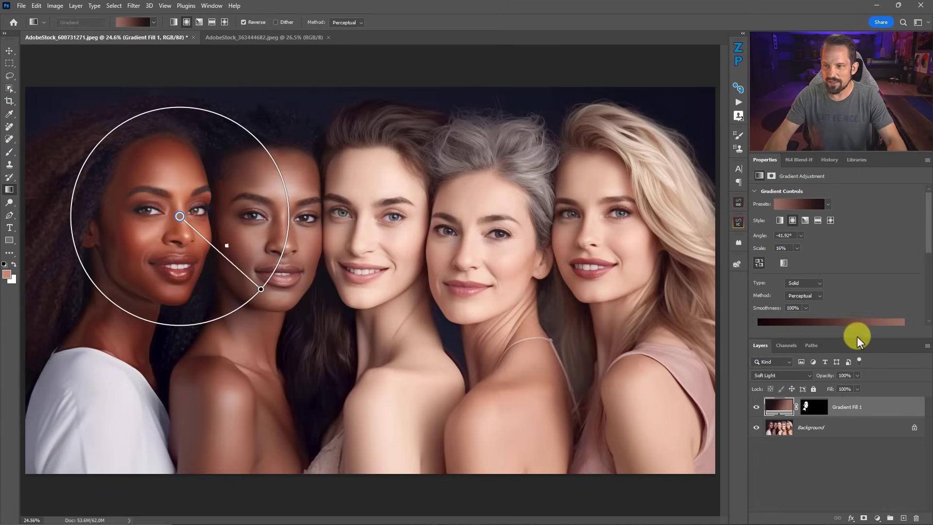
{"action": "scroll", "coordinate": [821, 283], "scroll_direction": "down", "scroll_amount": 1}
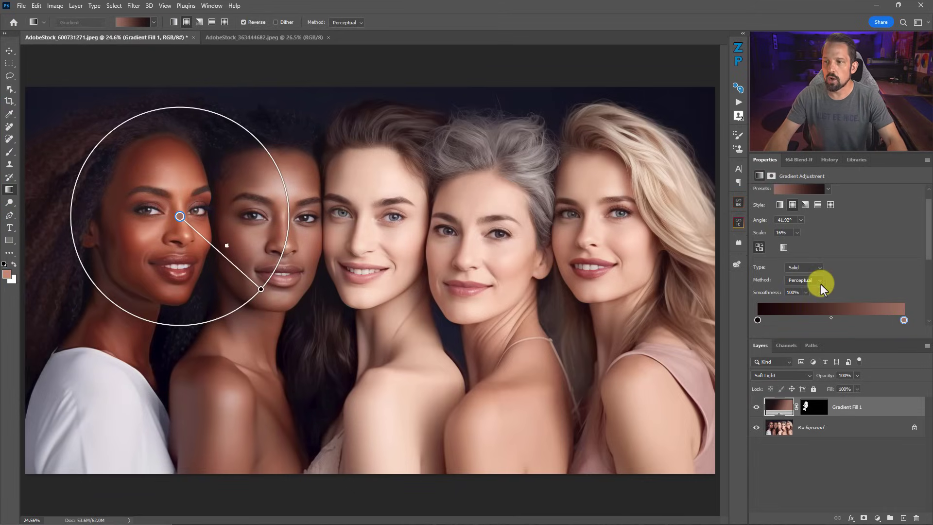
Recolor the light color stop of the first woman's gradient fill to tan, #c8aa80
{"action": "double_click", "coordinate": [903, 320]}
{"action": "left_click_drag", "start_coordinate": [673, 384], "coordinate": [670, 378]}
{"action": "left_click_drag", "start_coordinate": [741, 472], "coordinate": [740, 468]}
{"action": "mouse_move", "coordinate": [678, 423]}
{"action": "left_mouse_down"}
{"action": "mouse_move", "coordinate": [654, 410]}
{"action": "mouse_move", "coordinate": [639, 381]}
{"action": "left_mouse_up"}
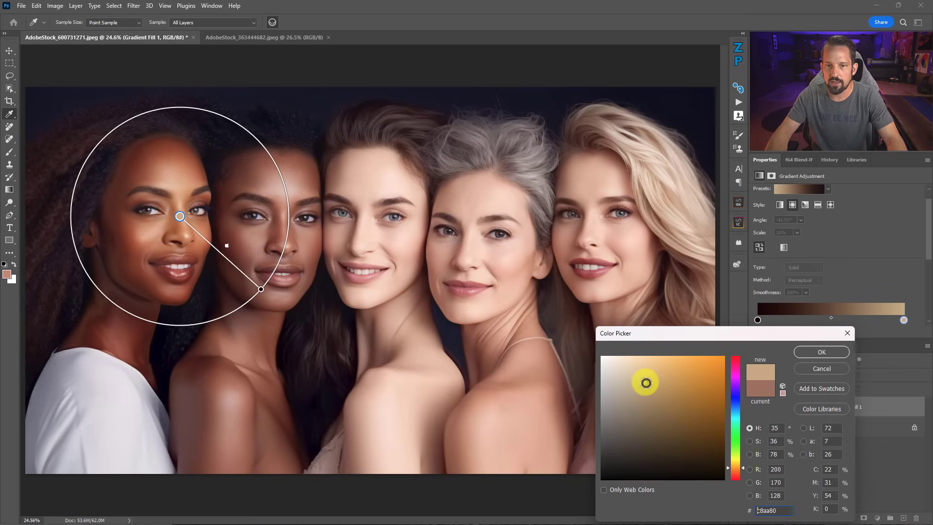
{"action": "key", "text": "Return"}
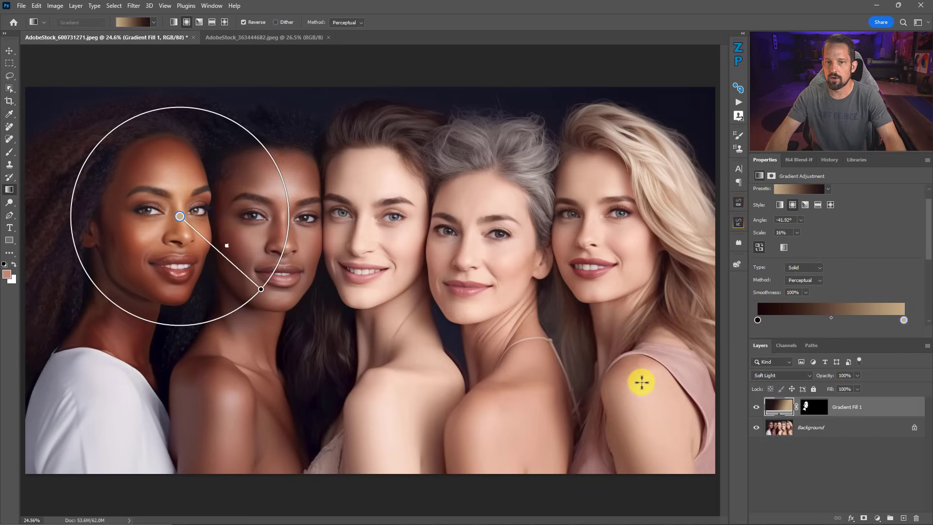
Recolor the dark color stop of the first woman's gradient fill to dark brown, #361f06
{"action": "double_click", "coordinate": [756, 319]}
{"action": "mouse_move", "coordinate": [714, 470]}
{"action": "left_mouse_down"}
{"action": "mouse_move", "coordinate": [702, 454]}
{"action": "mouse_move", "coordinate": [731, 472]}
{"action": "mouse_move", "coordinate": [704, 455]}
{"action": "mouse_move", "coordinate": [714, 455]}
{"action": "left_mouse_up"}
{"action": "left_click", "coordinate": [703, 460]}
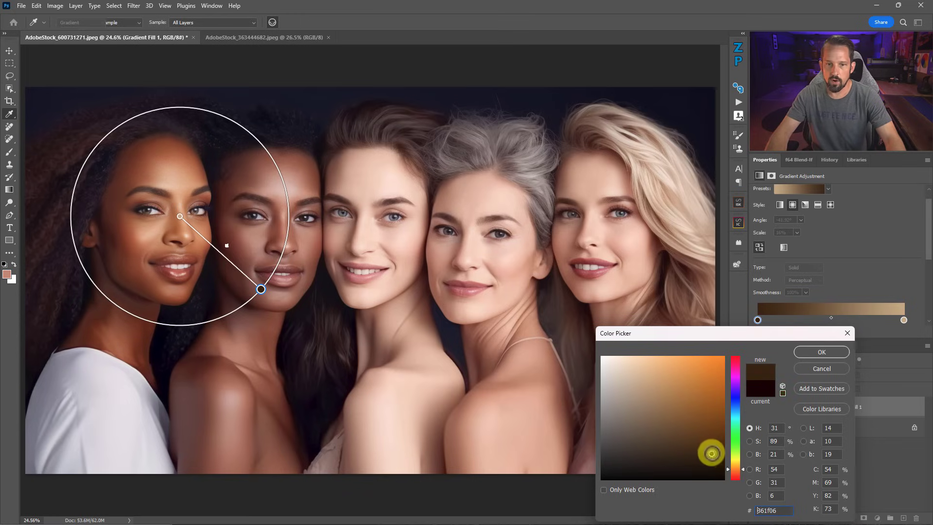
{"action": "key", "text": "Return"}
Compare the first woman's skin with the gradient fill layer hidden and shown
{"action": "left_click", "coordinate": [757, 407]}
{"action": "left_click", "coordinate": [757, 407]}
{"action": "left_click", "coordinate": [757, 407]}
{"action": "left_click", "coordinate": [756, 407]}
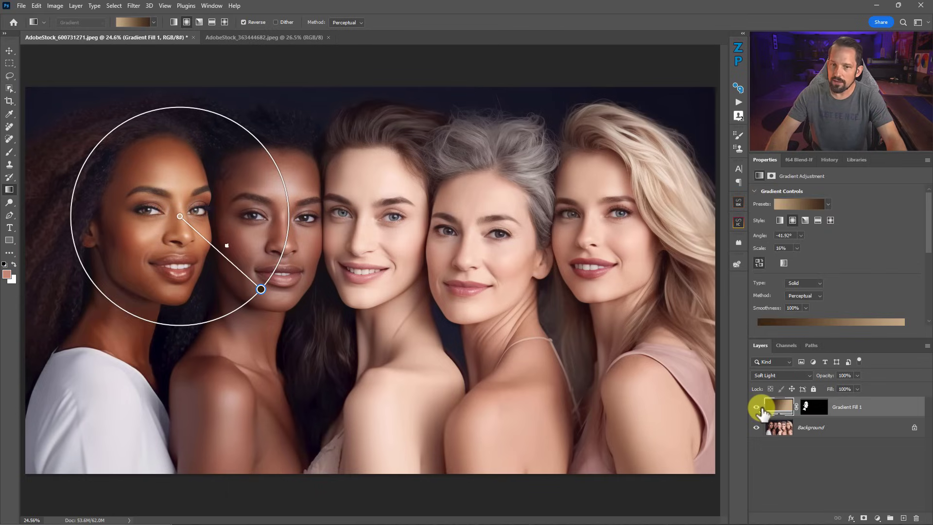
{"action": "left_click", "coordinate": [757, 408]}
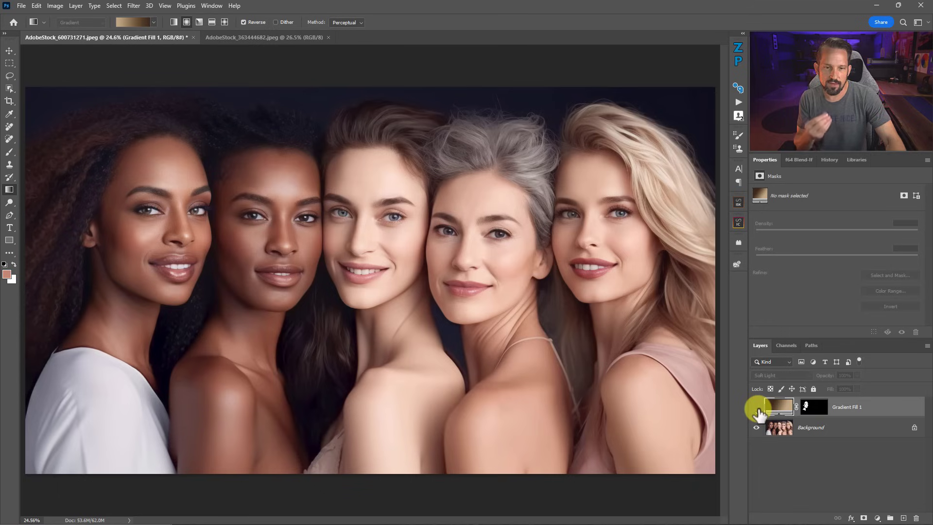
{"action": "left_click", "coordinate": [757, 408]}
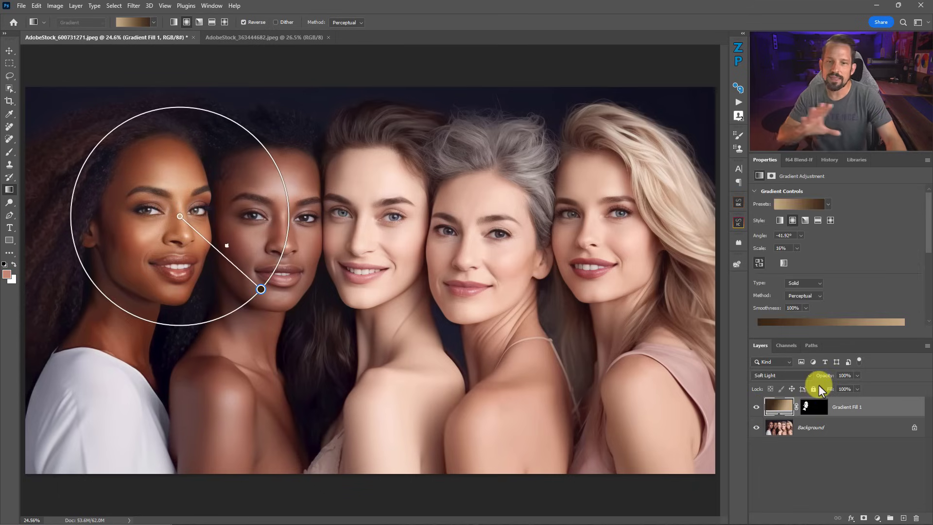
Lower the first woman's gradient fill layer to 48% opacity and compare the skin with the layer hidden and shown
{"action": "left_click", "coordinate": [857, 375]}
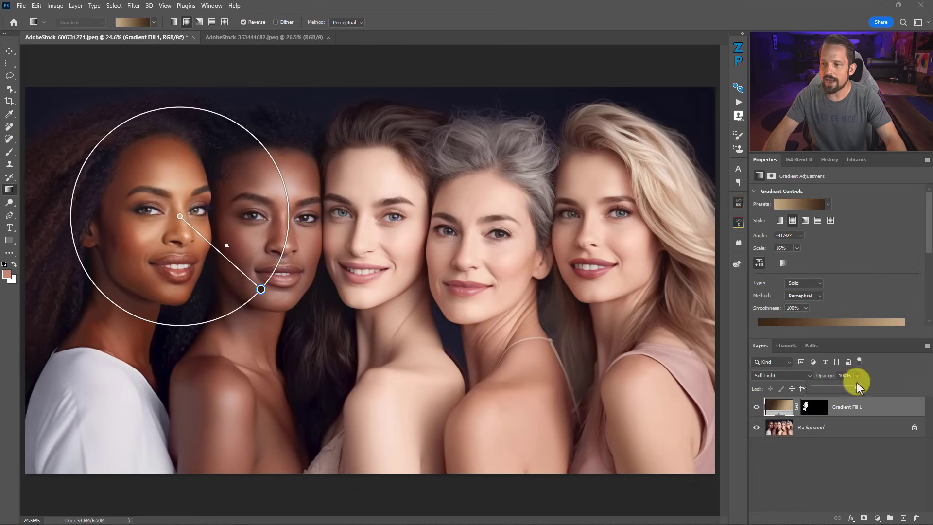
{"action": "left_click_drag", "start_coordinate": [838, 389], "coordinate": [838, 388]}
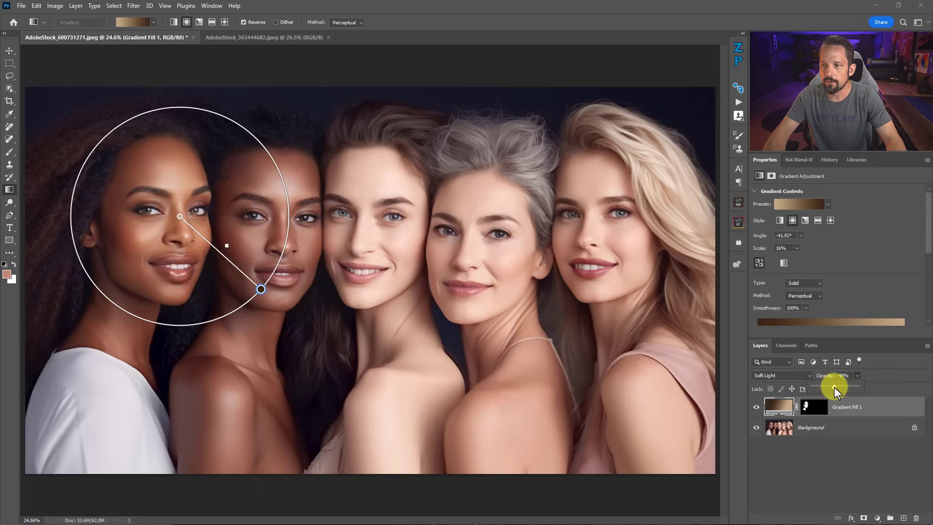
{"action": "left_click", "coordinate": [756, 408]}
{"action": "left_click", "coordinate": [756, 407]}
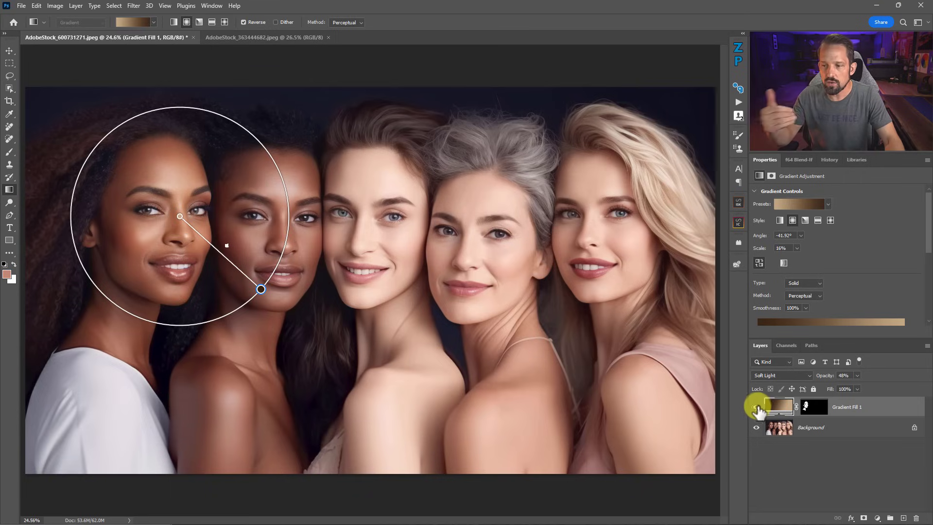
{"action": "left_click", "coordinate": [756, 407]}
{"action": "left_click", "coordinate": [756, 408]}
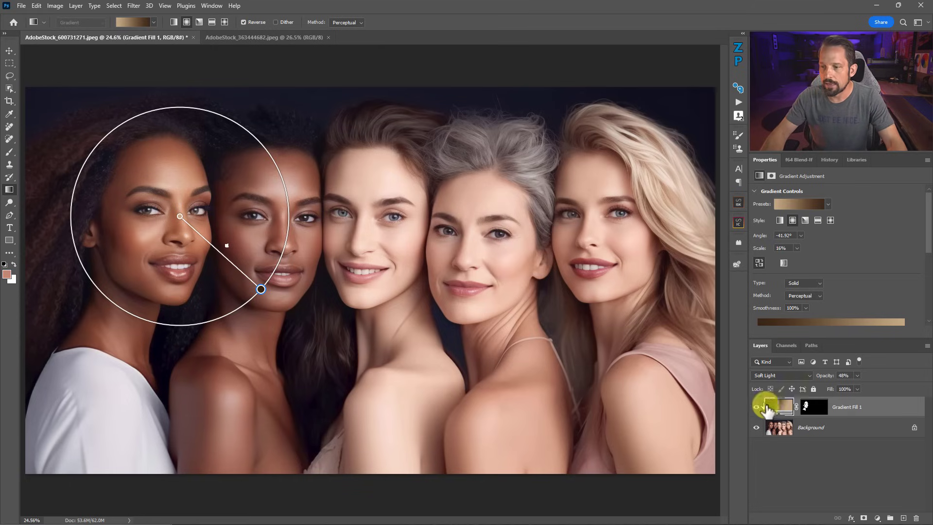
Select the skin tones on the Background layer with Color Range
{"action": "left_click", "coordinate": [777, 428]}
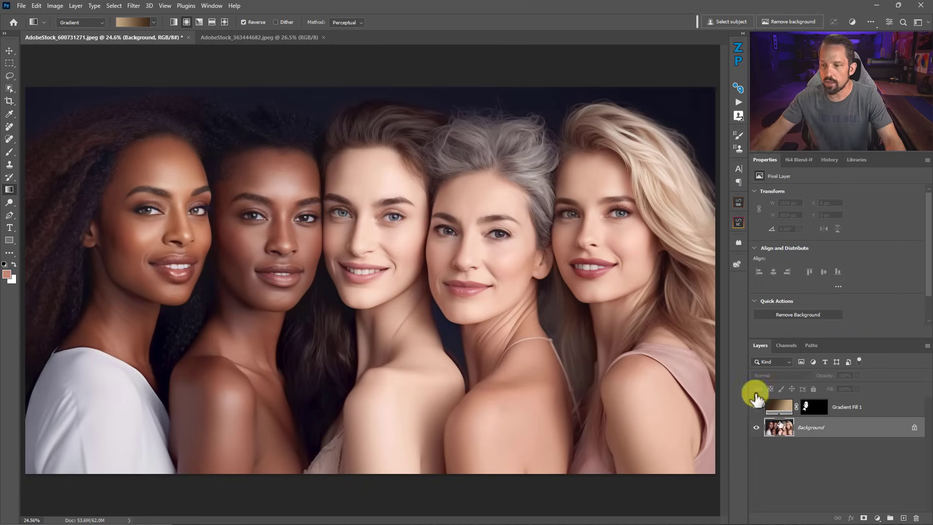
{"action": "left_click", "coordinate": [118, 10]}
{"action": "left_click", "coordinate": [147, 103]}
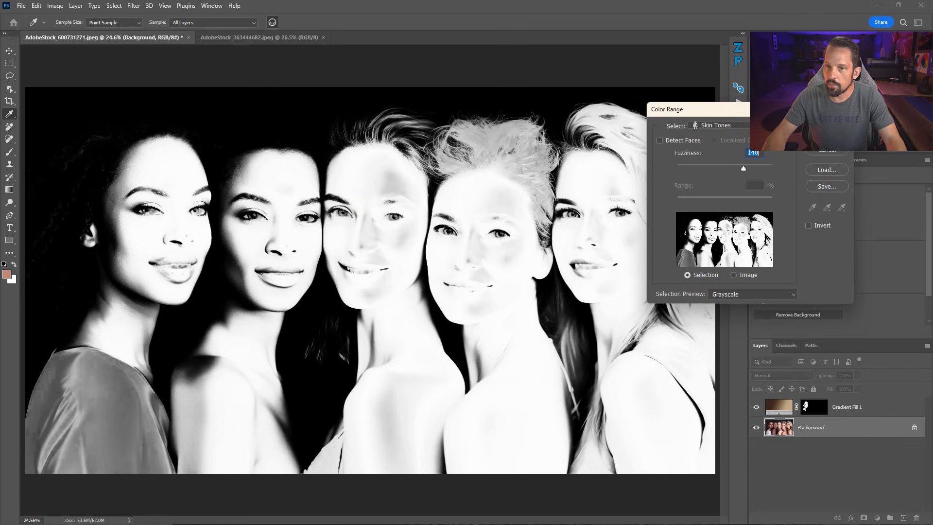
{"action": "key", "text": "Return"}
{"action": "key", "text": "g"}
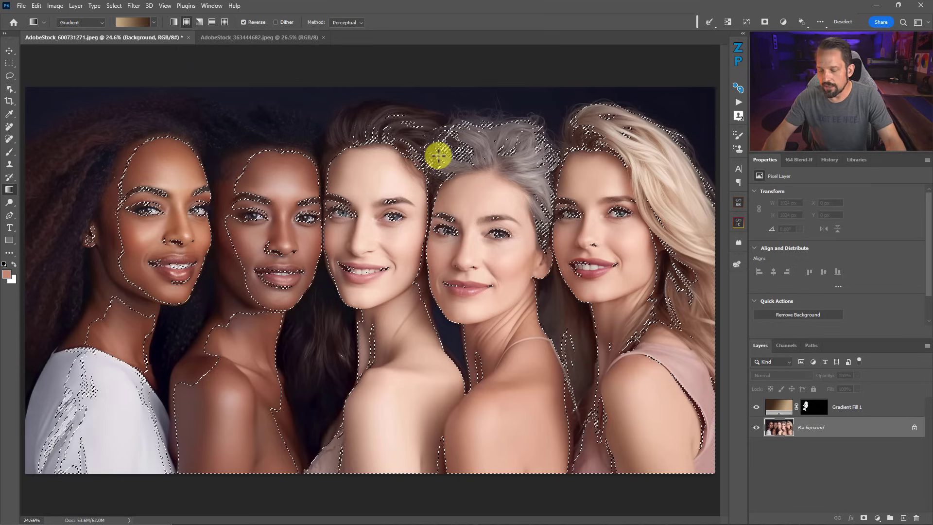
Restrict the skin selection to the middle woman's face, neck and shoulder with the Lasso tool
{"action": "left_click", "coordinate": [9, 76]}
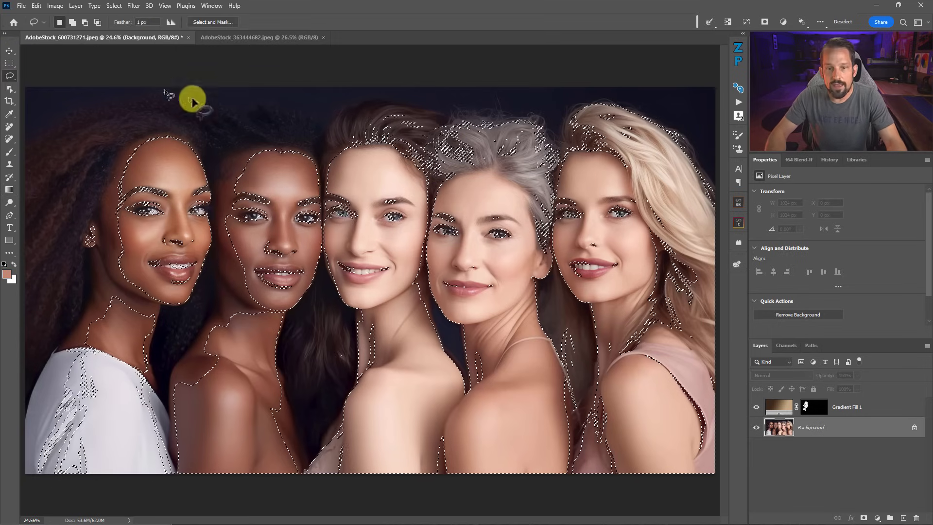
{"action": "key", "text": "alt"}
{"action": "mouse_move", "coordinate": [324, 139]}
{"action": "left_mouse_down"}
{"action": "mouse_move", "coordinate": [325, 410]}
{"action": "mouse_move", "coordinate": [341, 437]}
{"action": "mouse_move", "coordinate": [339, 466]}
{"action": "mouse_move", "coordinate": [7, 510]}
{"action": "mouse_move", "coordinate": [123, 4]}
{"action": "mouse_move", "coordinate": [445, 39]}
{"action": "mouse_move", "coordinate": [433, 127]}
{"action": "mouse_move", "coordinate": [414, 146]}
{"action": "mouse_move", "coordinate": [335, 145]}
{"action": "left_mouse_up"}
{"action": "mouse_move", "coordinate": [419, 130]}
{"action": "left_mouse_down"}
{"action": "mouse_move", "coordinate": [431, 197]}
{"action": "mouse_move", "coordinate": [428, 296]}
{"action": "mouse_move", "coordinate": [465, 378]}
{"action": "mouse_move", "coordinate": [442, 466]}
{"action": "mouse_move", "coordinate": [482, 520]}
{"action": "mouse_move", "coordinate": [856, 470]}
{"action": "mouse_move", "coordinate": [702, 4]}
{"action": "mouse_move", "coordinate": [370, 5]}
{"action": "left_mouse_up"}
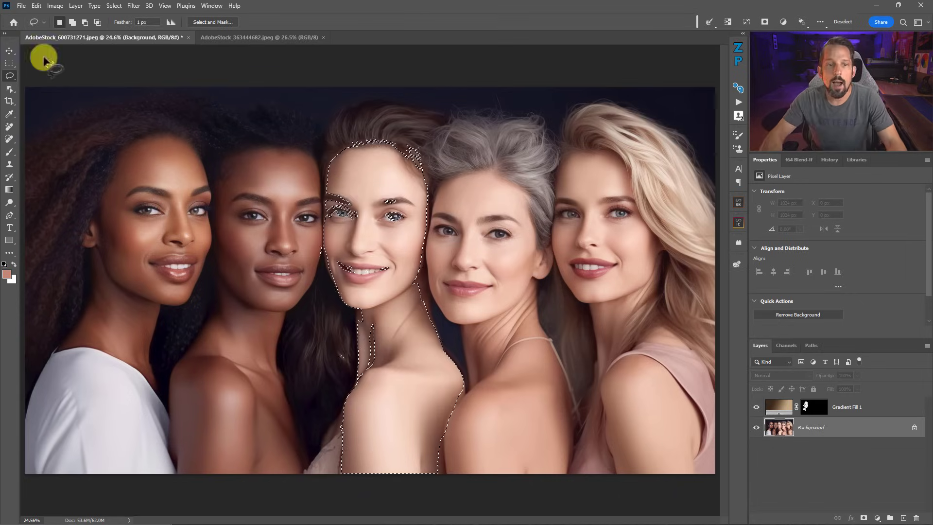
Fill the selected skin with a reversed radial cream-to-peach gradient from Blake's Skin Tone Gradients, centered near the middle woman's nose at about 18% scale
{"action": "left_click", "coordinate": [9, 190]}
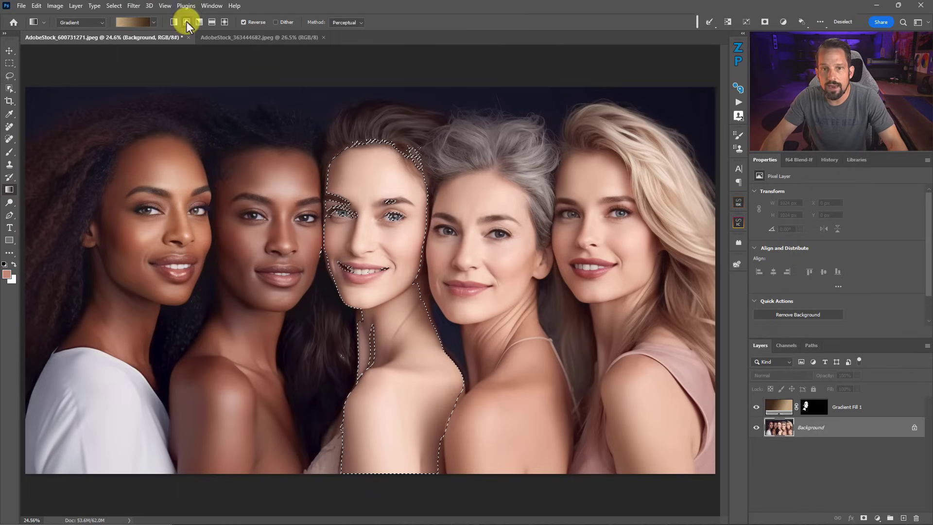
{"action": "left_click", "coordinate": [154, 22]}
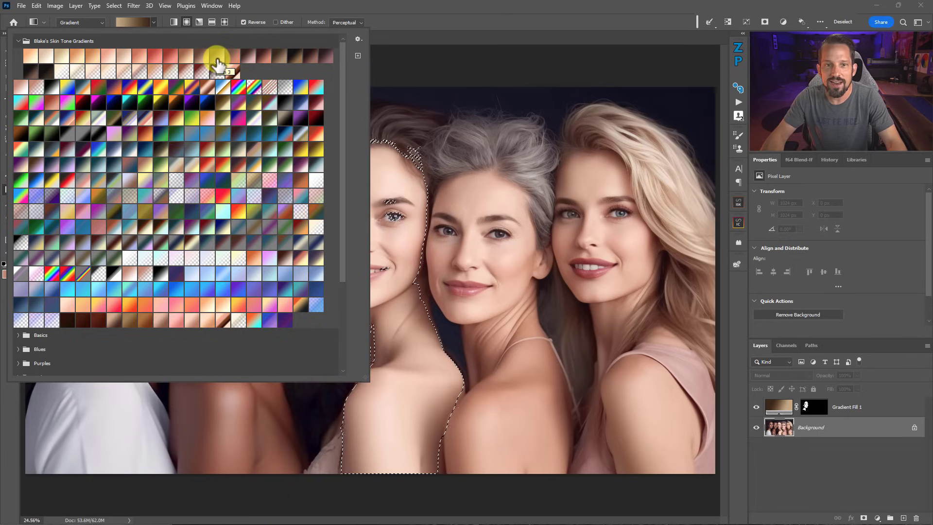
{"action": "left_click", "coordinate": [130, 60]}
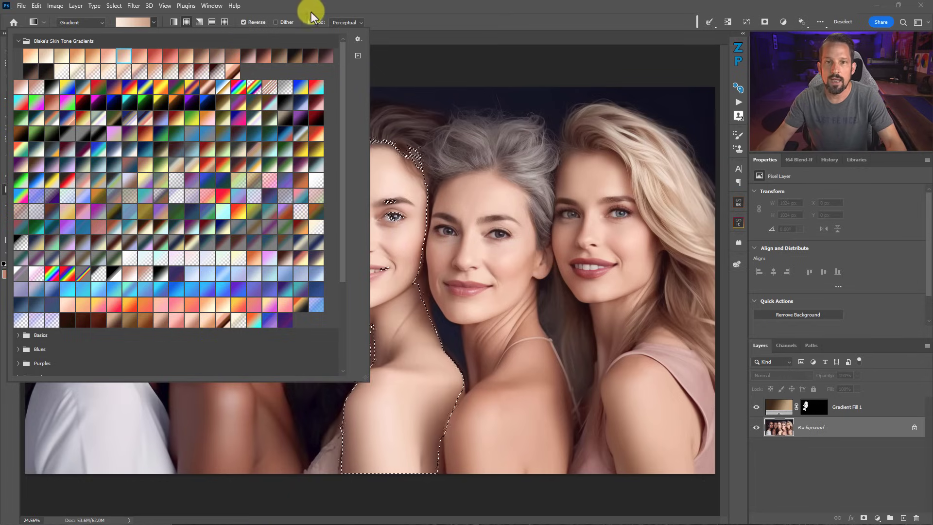
{"action": "left_click", "coordinate": [311, 10]}
{"action": "left_click_drag", "start_coordinate": [363, 229], "coordinate": [433, 308]}
{"action": "mouse_move", "coordinate": [360, 224]}
{"action": "left_mouse_down"}
{"action": "mouse_move", "coordinate": [372, 238]}
{"action": "mouse_move", "coordinate": [379, 223]}
{"action": "left_mouse_up"}
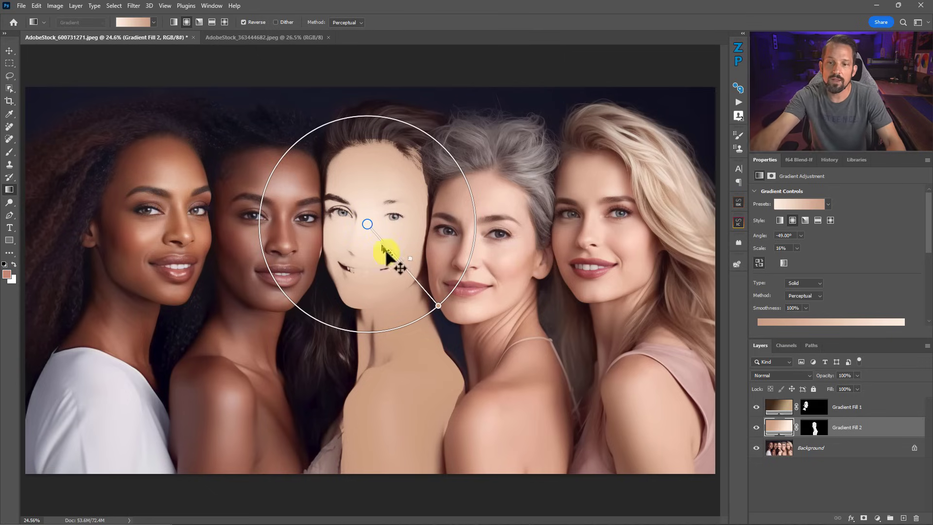
{"action": "mouse_move", "coordinate": [438, 305]}
{"action": "left_mouse_down"}
{"action": "mouse_move", "coordinate": [462, 319]}
{"action": "mouse_move", "coordinate": [450, 314]}
{"action": "left_mouse_up"}
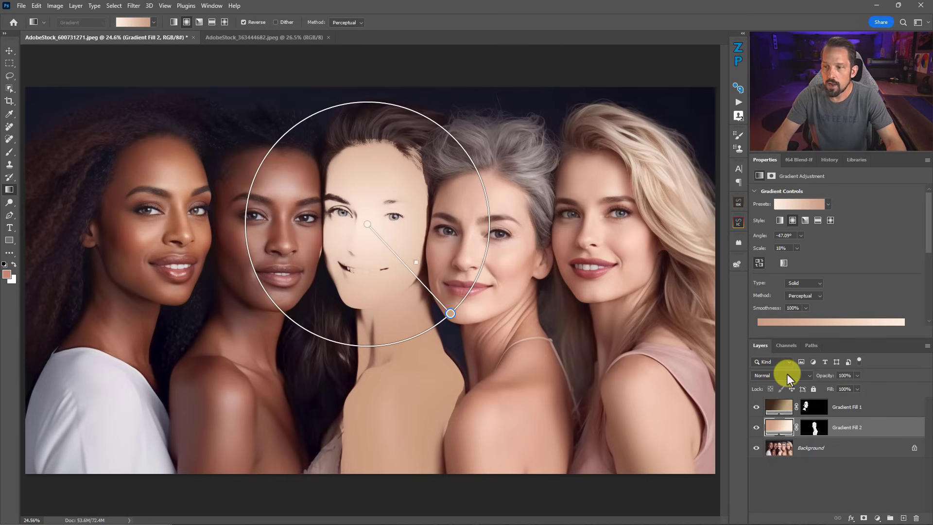
Set the middle woman's gradient fill to Soft Light and compare her skin with that layer hidden and shown
{"action": "left_click", "coordinate": [787, 374]}
{"action": "left_click", "coordinate": [772, 406]}
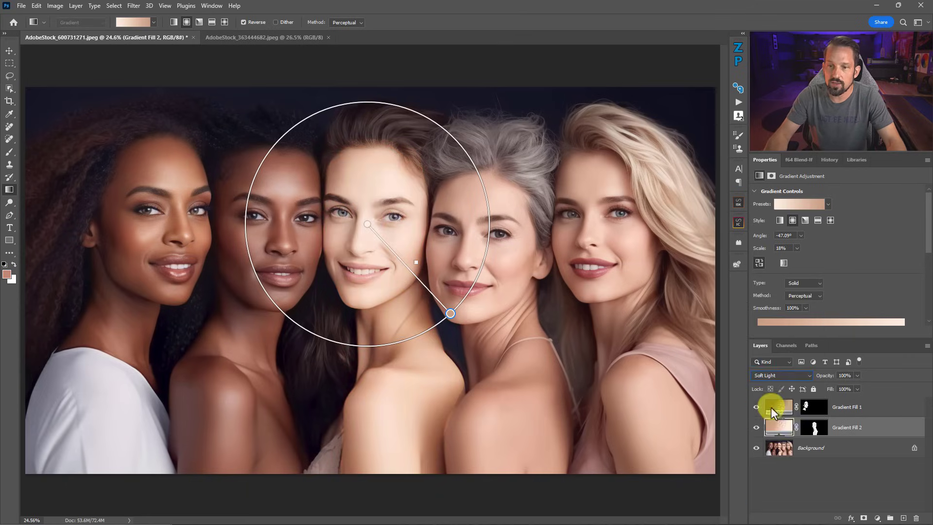
{"action": "left_click", "coordinate": [756, 427]}
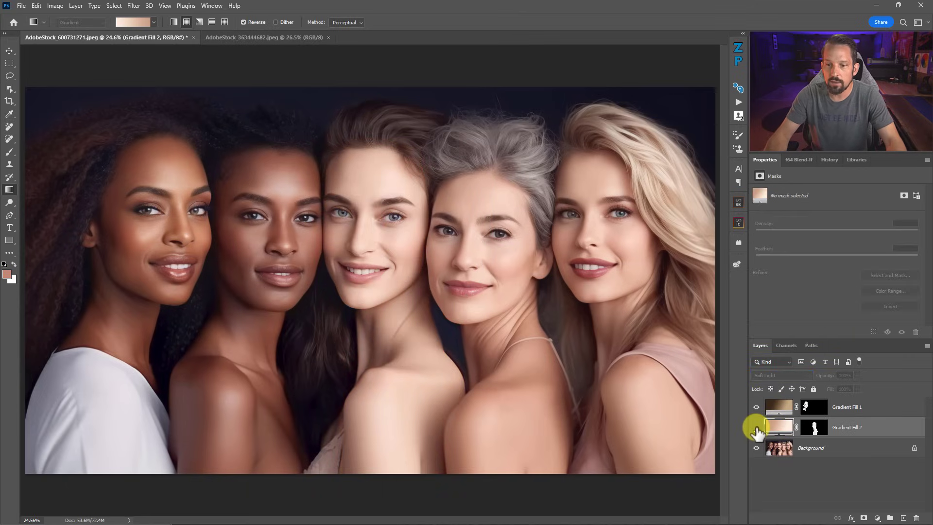
{"action": "left_click", "coordinate": [756, 429]}
{"action": "left_click", "coordinate": [756, 428]}
{"action": "left_click", "coordinate": [756, 429]}
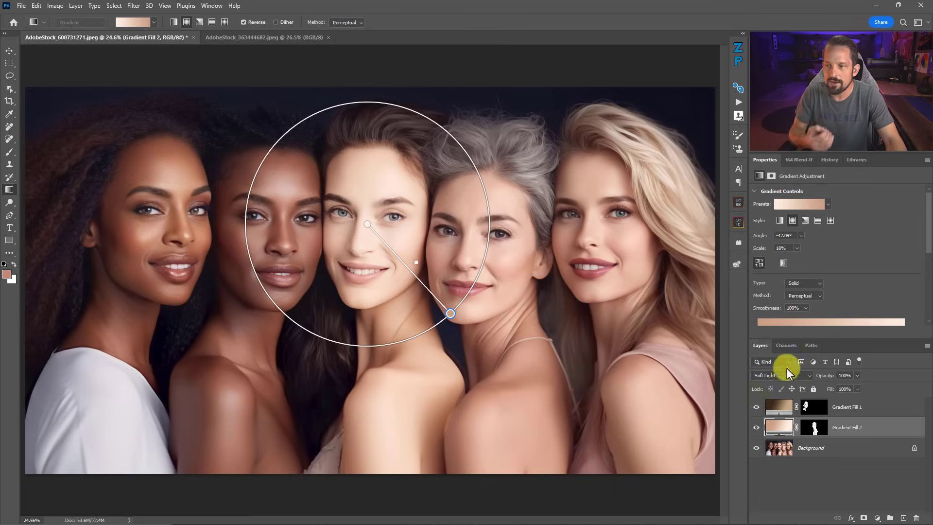
{"action": "left_click", "coordinate": [756, 428]}
{"action": "left_click", "coordinate": [755, 429]}
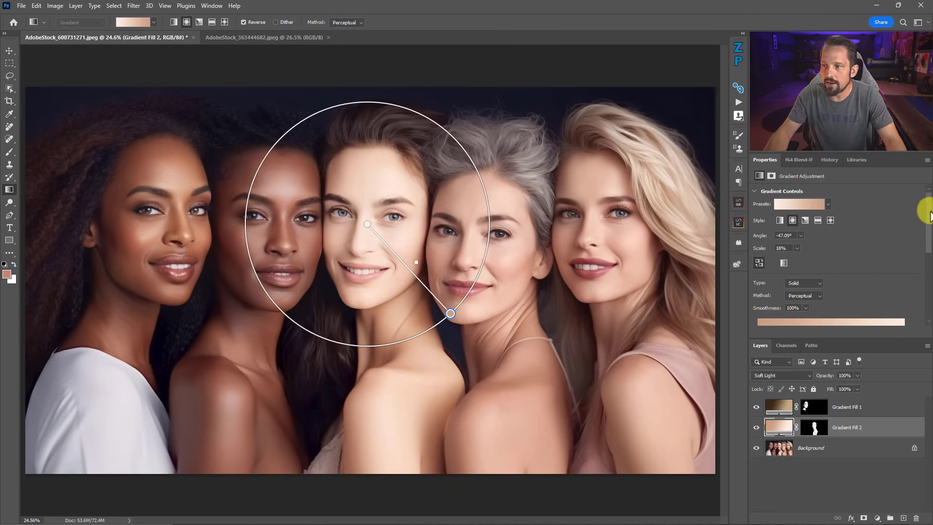
Recolor the darker color stop of the middle woman's gradient fill to reddish brown, #aa745d
{"action": "left_click_drag", "start_coordinate": [927, 209], "coordinate": [927, 229]}
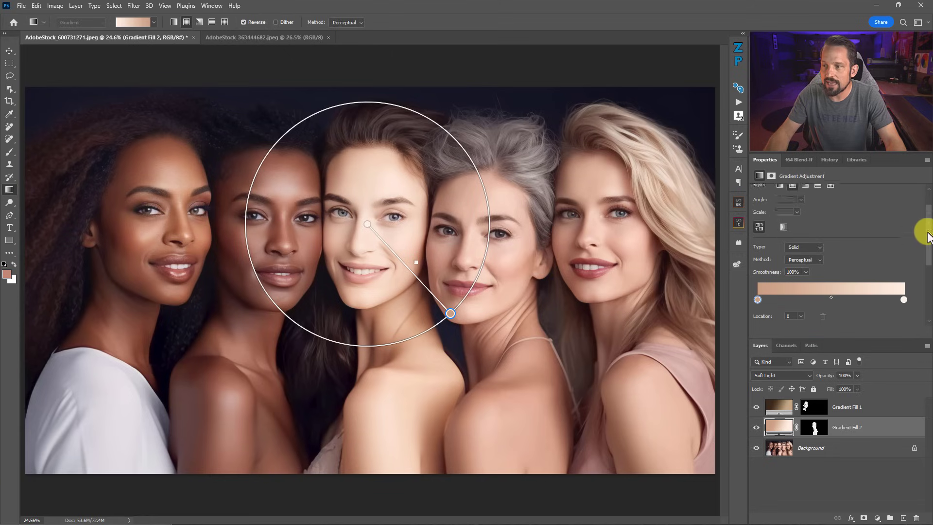
{"action": "double_click", "coordinate": [757, 294]}
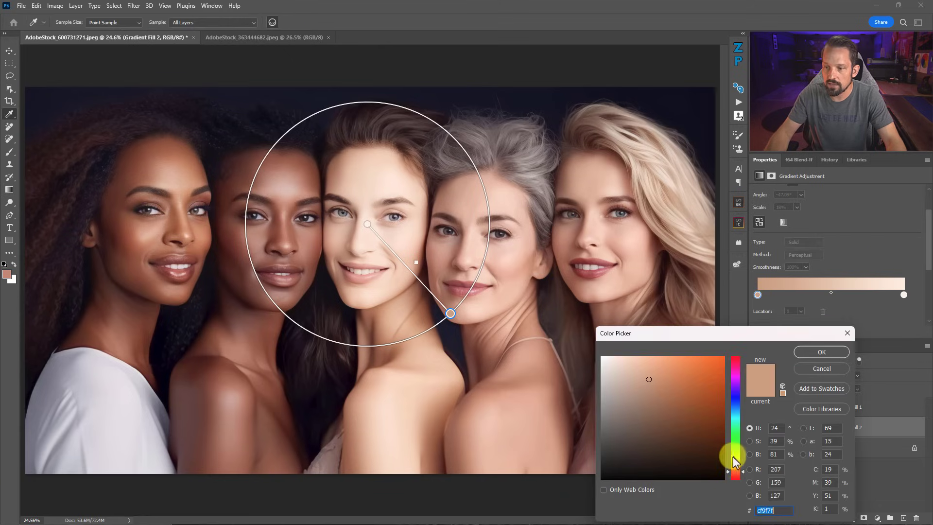
{"action": "left_click", "coordinate": [652, 390]}
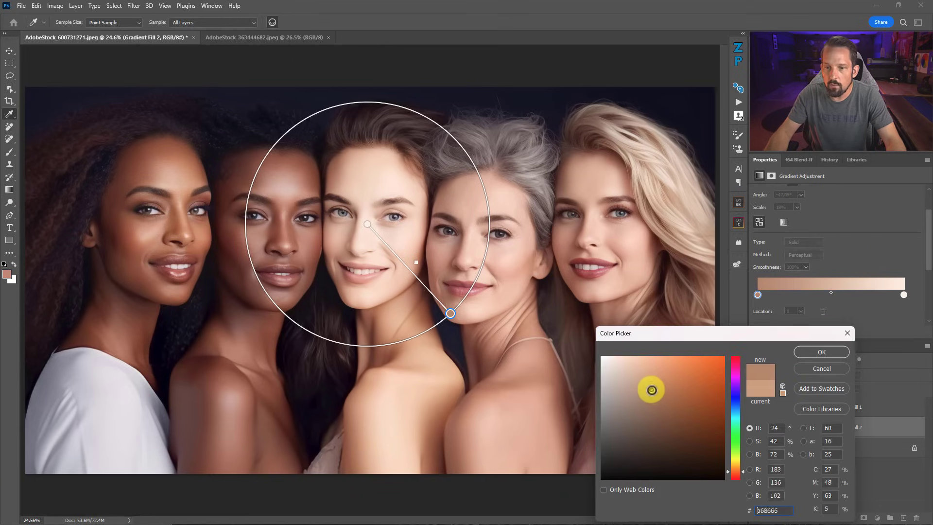
{"action": "left_click_drag", "start_coordinate": [654, 395], "coordinate": [730, 474]}
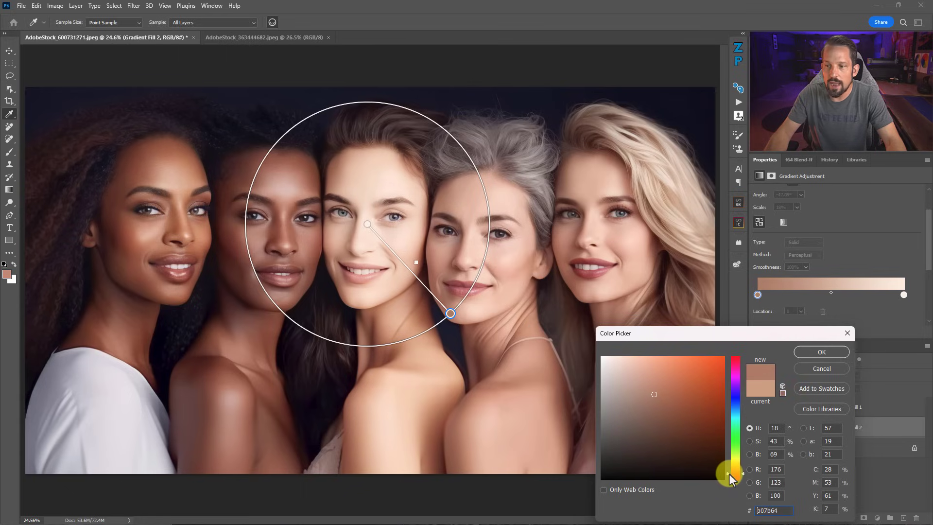
{"action": "left_click", "coordinate": [657, 399]}
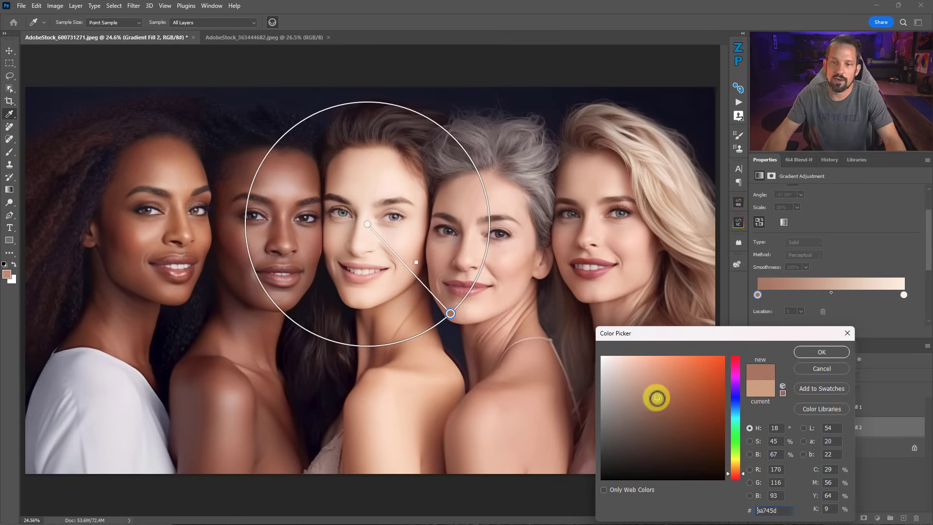
{"action": "left_click", "coordinate": [808, 351]}
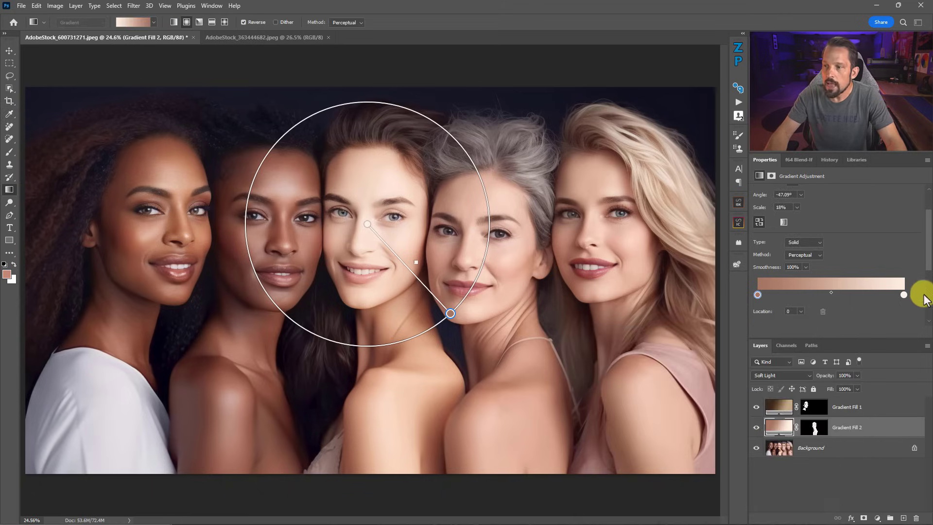
Recolor the lighter color stop of the middle woman's gradient fill to beige, #dbc2a8, and hide the layer to compare the skin
{"action": "left_click", "coordinate": [903, 295]}
{"action": "double_click", "coordinate": [903, 294]}
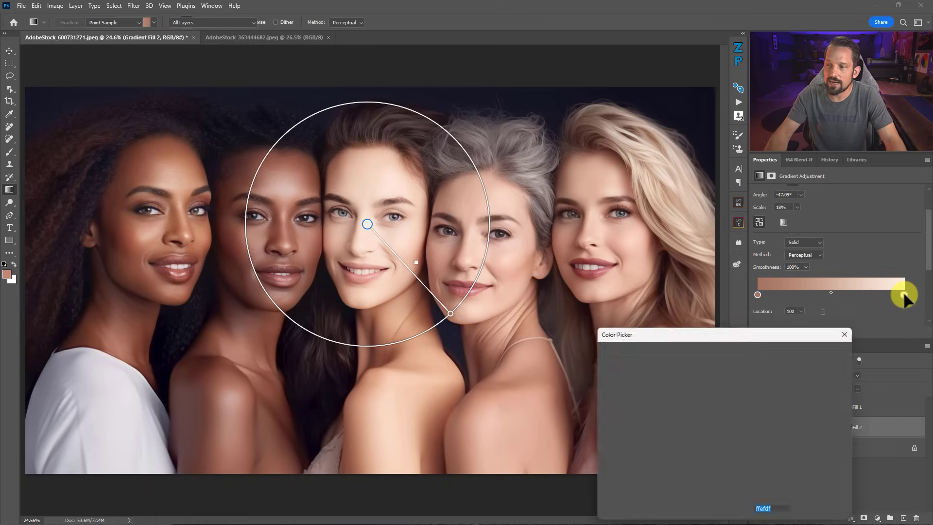
{"action": "left_click", "coordinate": [621, 371]}
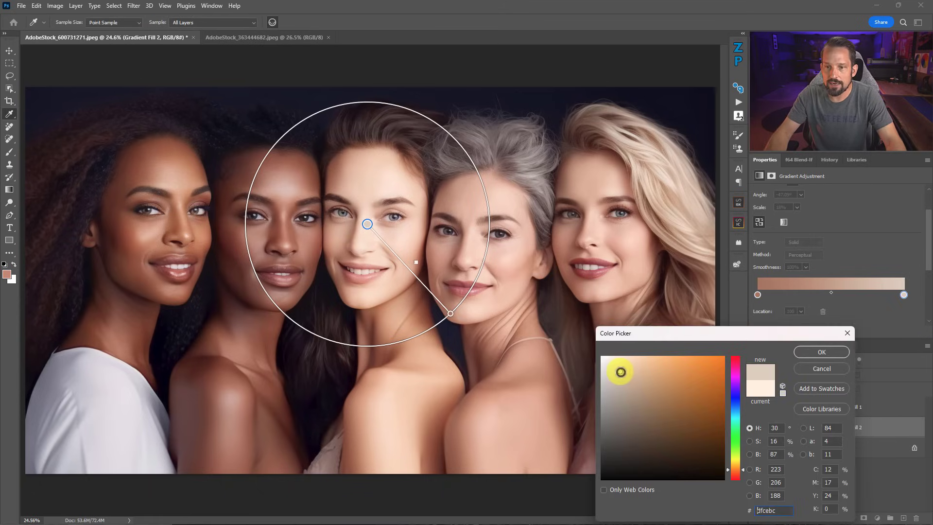
{"action": "mouse_move", "coordinate": [623, 374]}
{"action": "left_mouse_down"}
{"action": "mouse_move", "coordinate": [575, 344]}
{"action": "mouse_move", "coordinate": [622, 373]}
{"action": "left_mouse_up"}
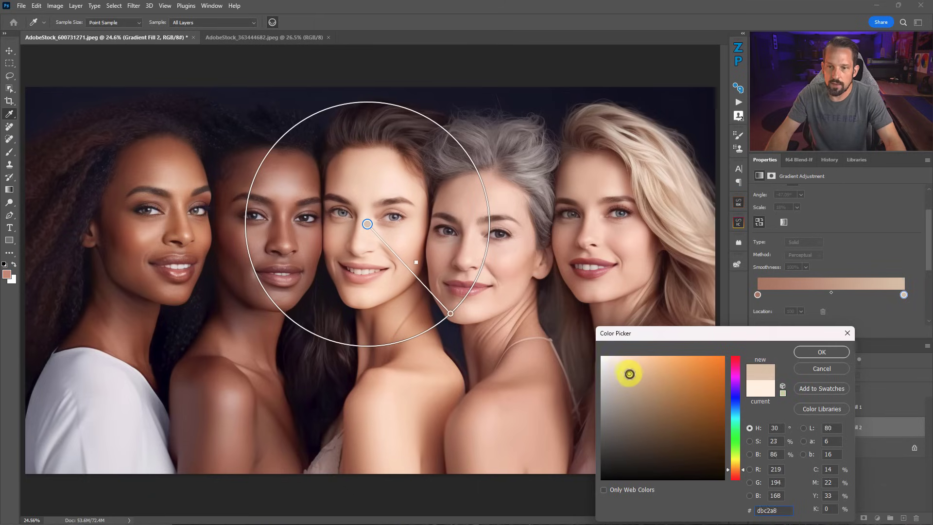
{"action": "key", "text": "Return"}
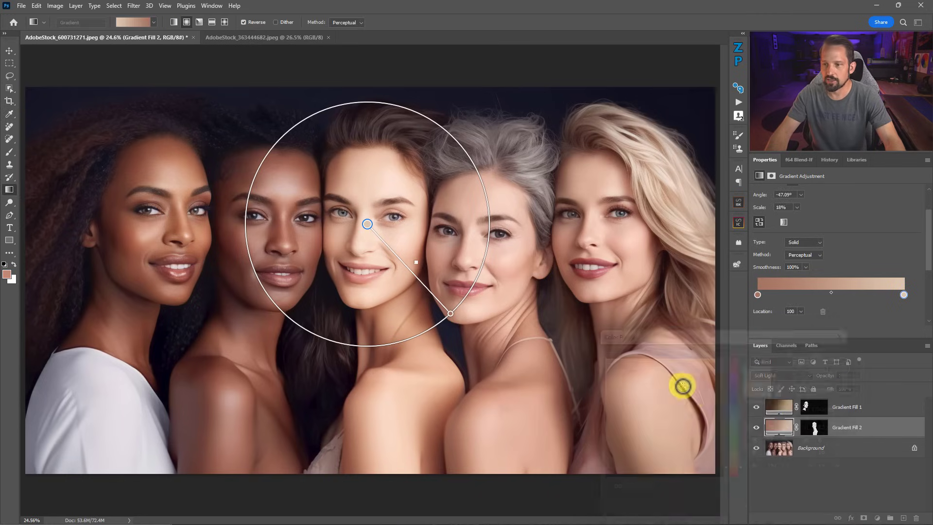
{"action": "left_click", "coordinate": [756, 427]}
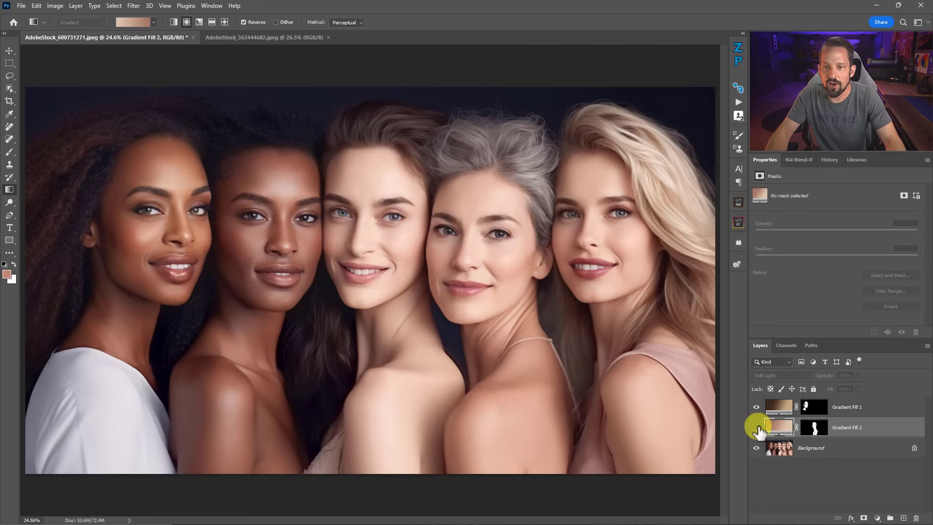
Compare the middle woman's skin with her gradient fill layer shown and hidden
{"action": "left_click", "coordinate": [756, 427]}
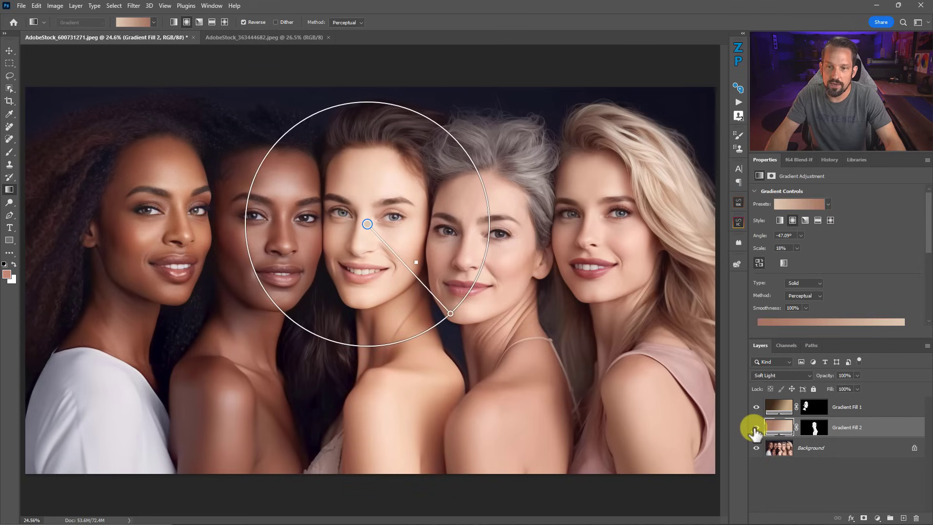
{"action": "left_click", "coordinate": [756, 427]}
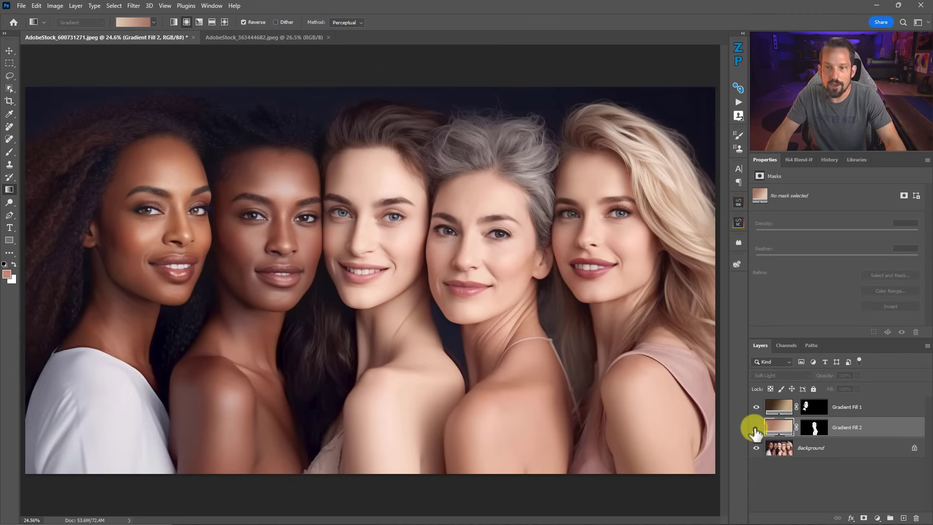
{"action": "left_click", "coordinate": [756, 428]}
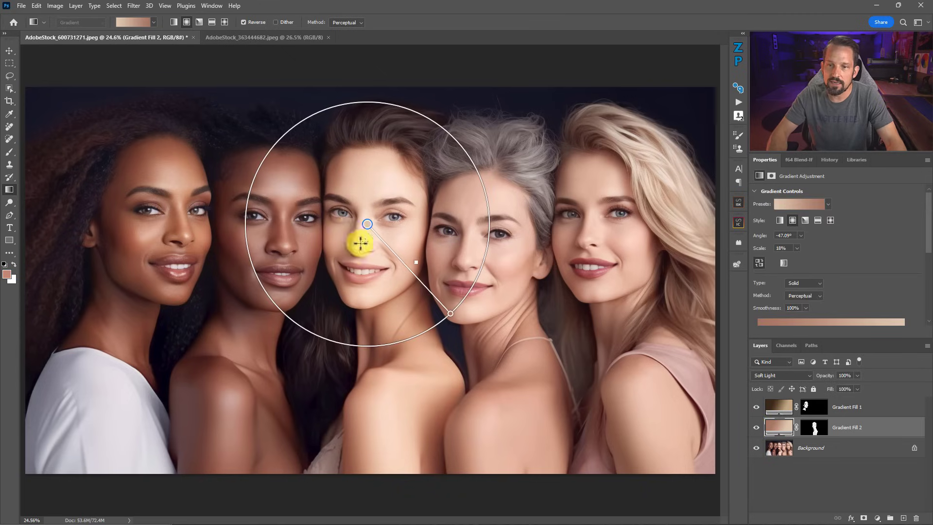
Paint black on the mask of the middle woman's gradient fill over her hairline, using a 400 px brush
{"action": "left_click_drag", "start_coordinate": [394, 133], "coordinate": [423, 145]}
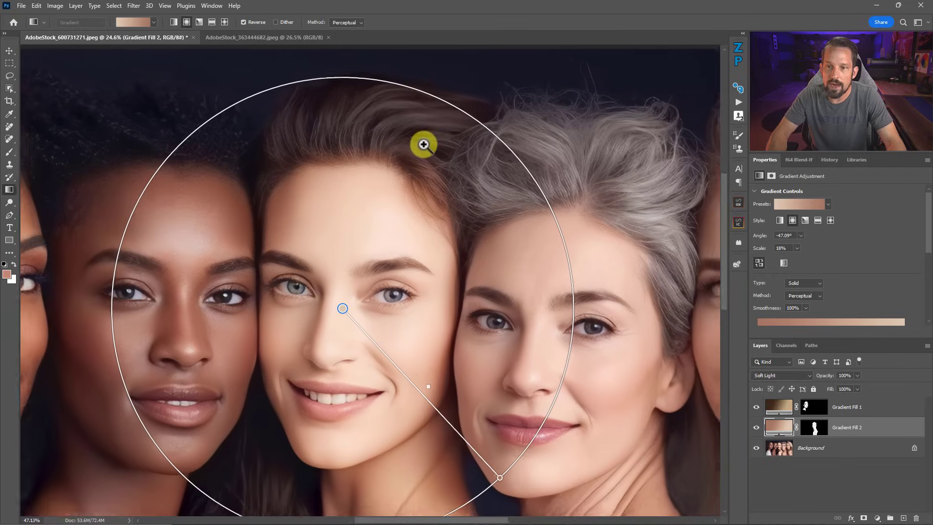
{"action": "left_click", "coordinate": [815, 428]}
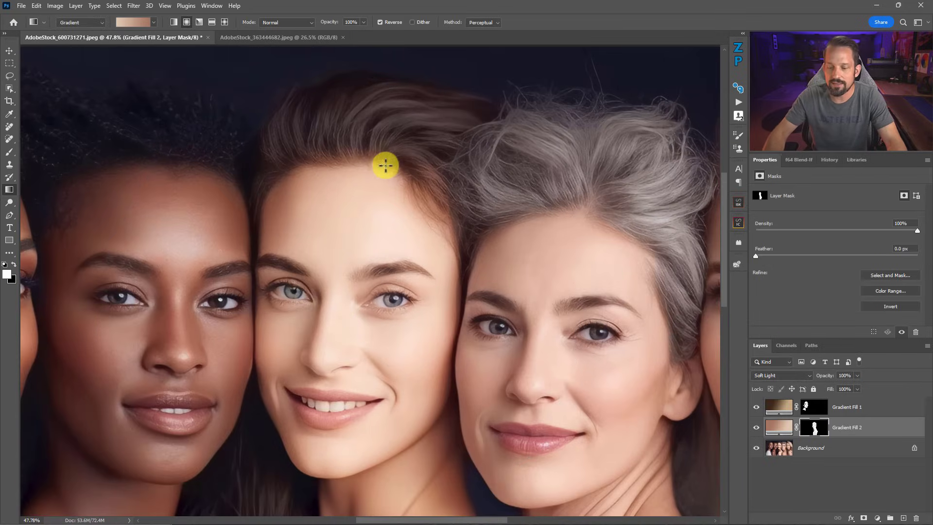
{"action": "key", "text": "b"}
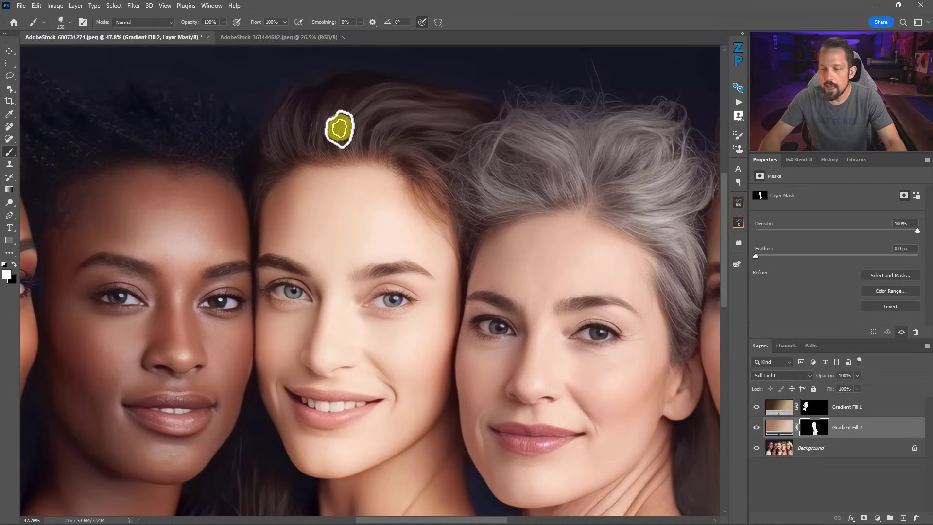
{"action": "key", "text": "bracketright"}
{"action": "key", "text": "bracketright"}
{"action": "key", "text": "bracketright"}
{"action": "key", "text": "bracketright"}
{"action": "key", "text": "bracketright"}
{"action": "left_click", "coordinate": [14, 264]}
{"action": "mouse_move", "coordinate": [358, 131]}
{"action": "left_mouse_down"}
{"action": "mouse_move", "coordinate": [335, 149]}
{"action": "mouse_move", "coordinate": [292, 148]}
{"action": "mouse_move", "coordinate": [365, 140]}
{"action": "mouse_move", "coordinate": [314, 135]}
{"action": "mouse_move", "coordinate": [345, 142]}
{"action": "left_mouse_up"}
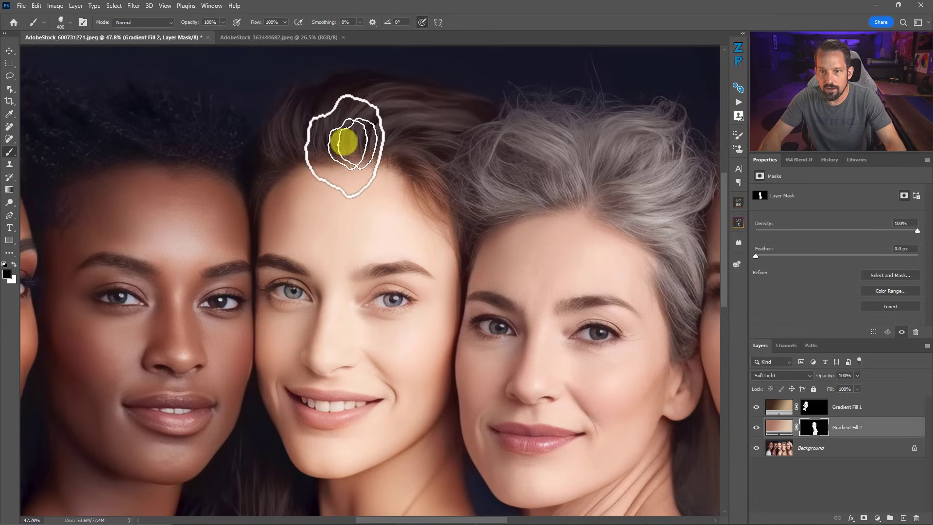
Switch to a 300 px round brush and clean up the gradient fill's mask around the middle woman's hair and shoulder
{"action": "right_click", "coordinate": [403, 122]}
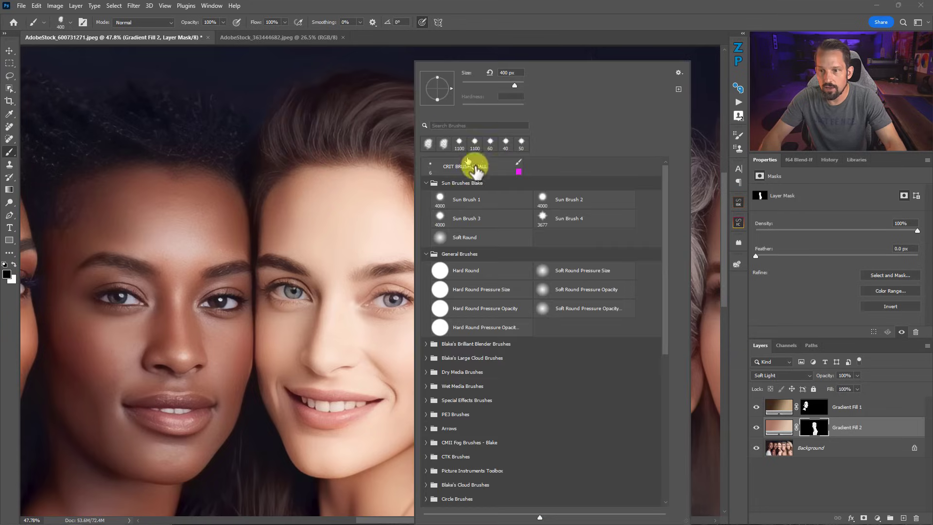
{"action": "left_click", "coordinate": [427, 183]}
{"action": "double_click", "coordinate": [441, 214]}
{"action": "mouse_move", "coordinate": [408, 176]}
{"action": "left_mouse_down"}
{"action": "mouse_move", "coordinate": [427, 146]}
{"action": "mouse_move", "coordinate": [442, 189]}
{"action": "mouse_move", "coordinate": [390, 138]}
{"action": "mouse_move", "coordinate": [285, 131]}
{"action": "left_mouse_up"}
{"action": "mouse_move", "coordinate": [292, 510]}
{"action": "left_mouse_down"}
{"action": "mouse_move", "coordinate": [354, 366]}
{"action": "mouse_move", "coordinate": [340, 196]}
{"action": "mouse_move", "coordinate": [356, 171]}
{"action": "left_mouse_up"}
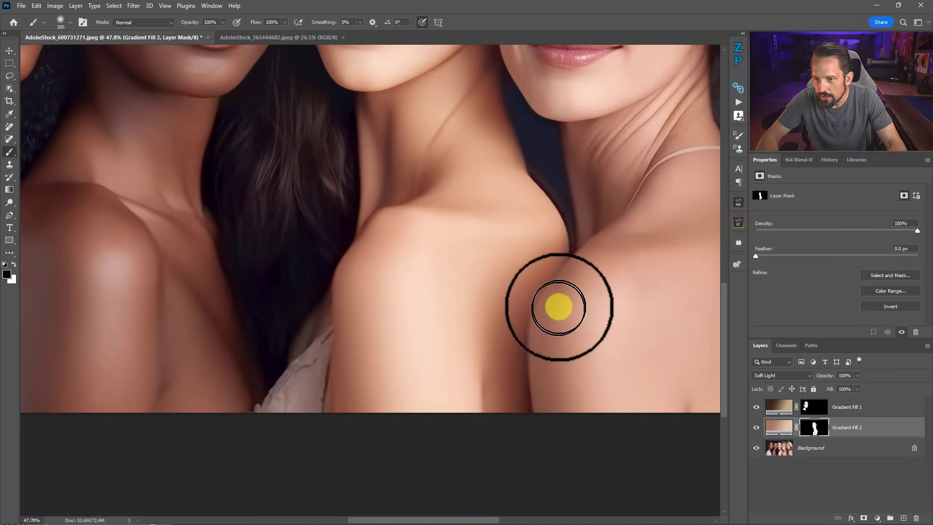
{"action": "key", "text": "x"}
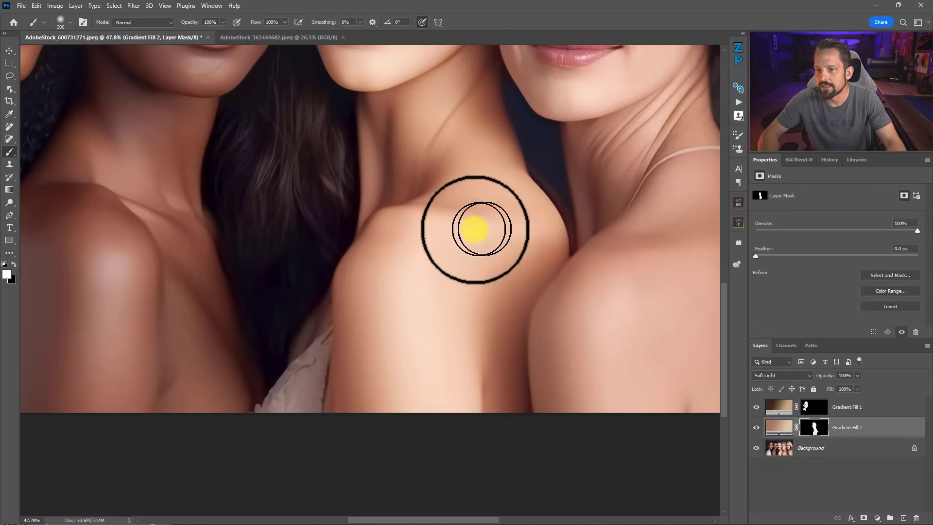
Check the cleaned-up mask on the whole photo by hiding and showing the middle woman's gradient fill
{"action": "right_click", "coordinate": [436, 205]}
{"action": "left_click", "coordinate": [437, 208]}
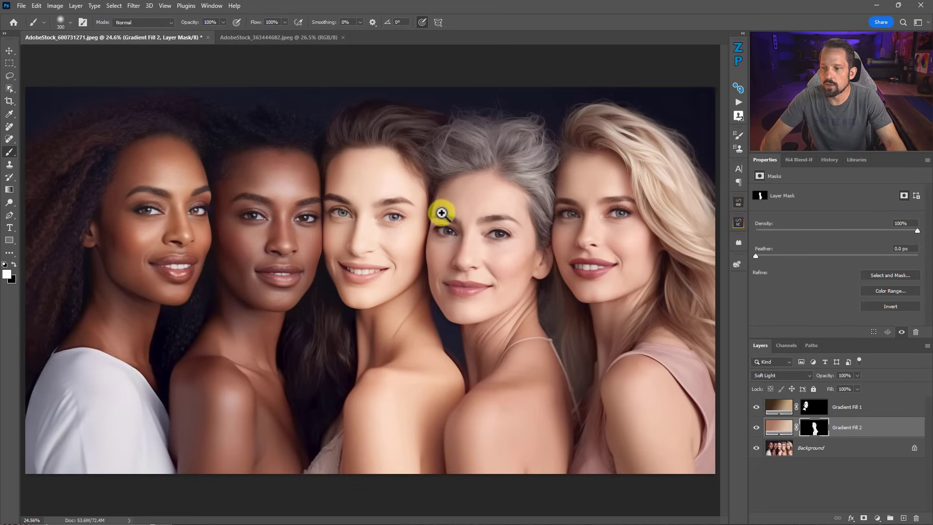
{"action": "left_click", "coordinate": [756, 427]}
{"action": "left_click", "coordinate": [756, 427]}
{"action": "left_click", "coordinate": [756, 427]}
{"action": "left_click", "coordinate": [756, 427]}
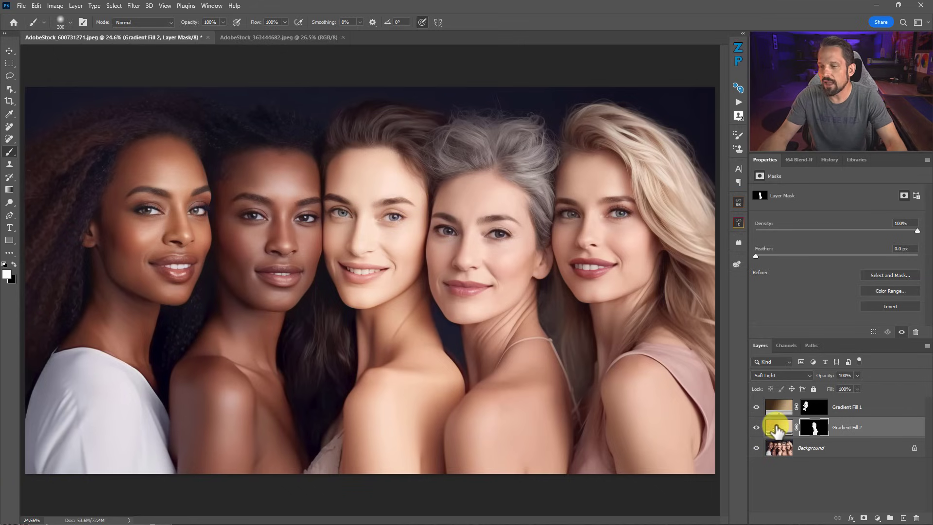
Change the middle woman's gradient fill to the Linear Light blend mode and lower its Fill to 11%
{"action": "left_click", "coordinate": [792, 377]}
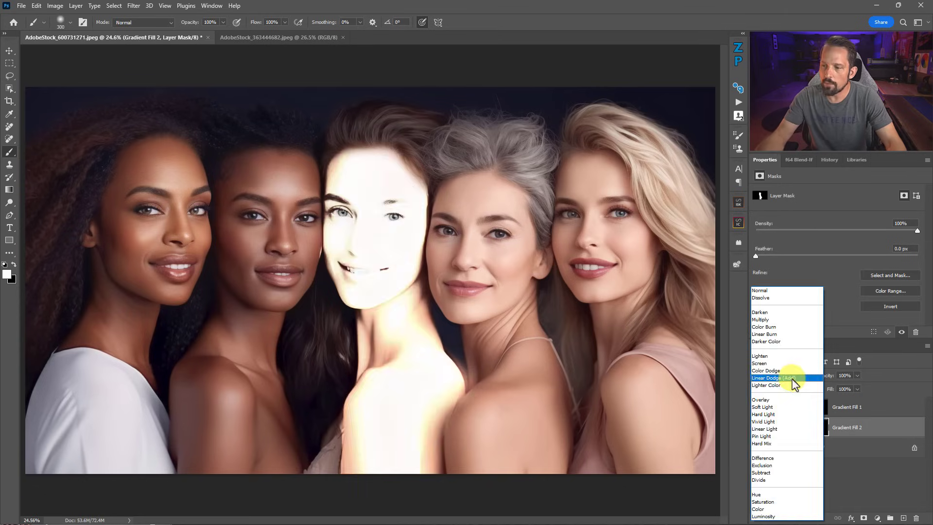
{"action": "left_click", "coordinate": [775, 431]}
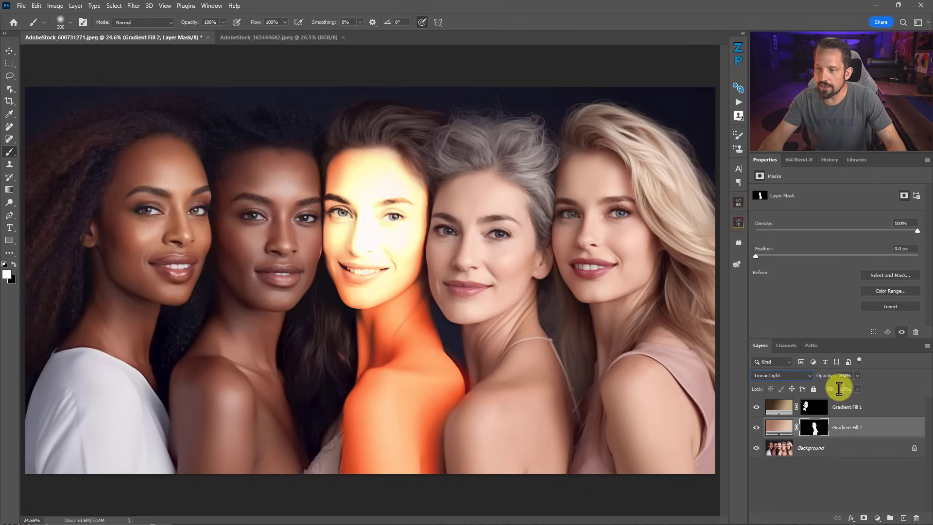
{"action": "left_click", "coordinate": [857, 389]}
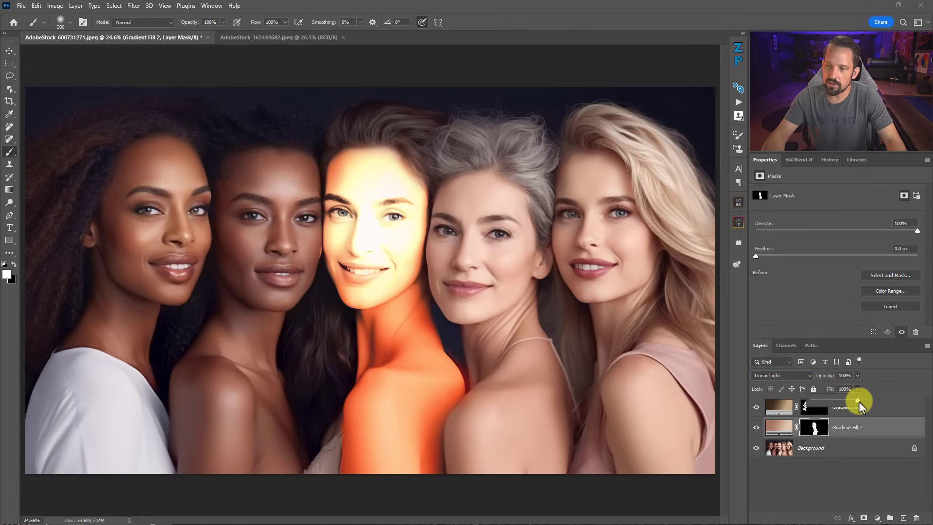
{"action": "left_click_drag", "start_coordinate": [844, 401], "coordinate": [817, 401]}
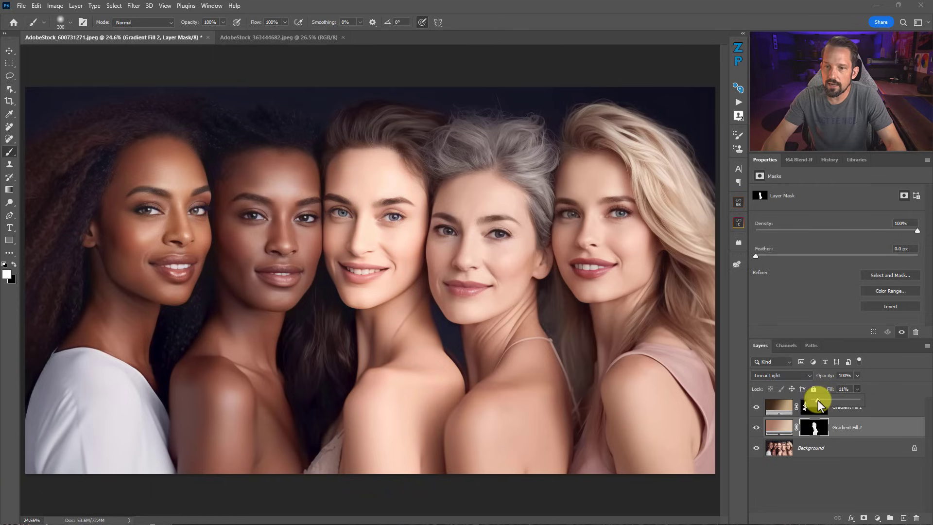
Compare the middle woman's skin with the other women's by repeatedly hiding and showing her Linear Light gradient fill
{"action": "left_click", "coordinate": [756, 427]}
{"action": "left_click", "coordinate": [756, 428]}
{"action": "left_click", "coordinate": [756, 428]}
{"action": "left_click", "coordinate": [756, 428]}
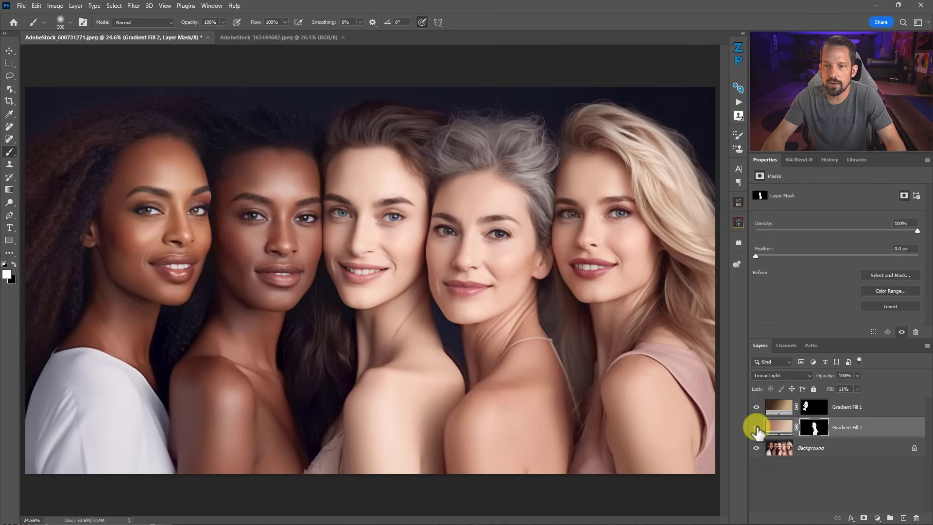
{"action": "left_click", "coordinate": [756, 428]}
{"action": "left_click", "coordinate": [756, 428]}
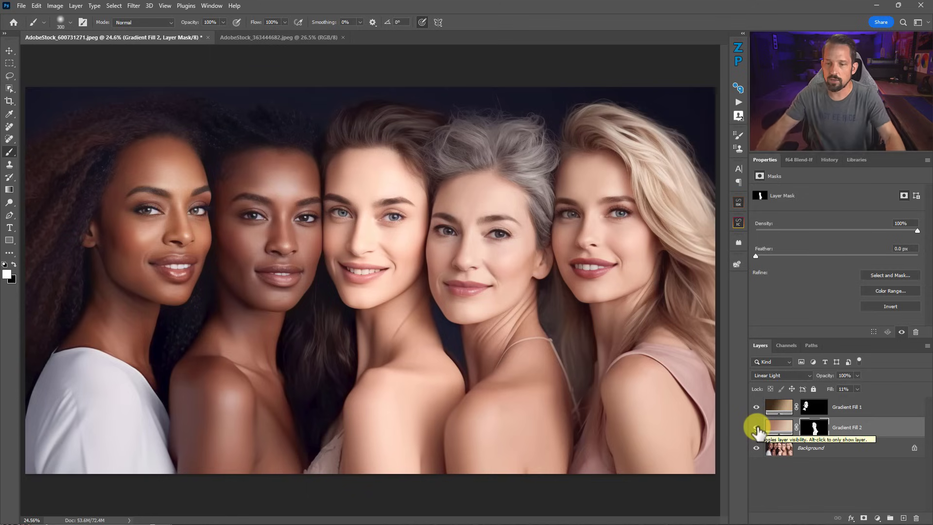
{"action": "left_click", "coordinate": [756, 423]}
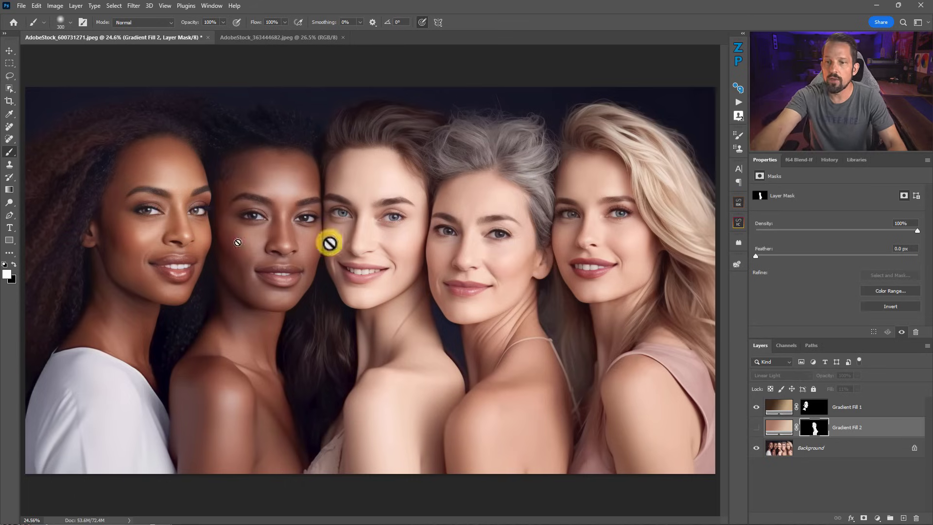
{"action": "left_click", "coordinate": [756, 428]}
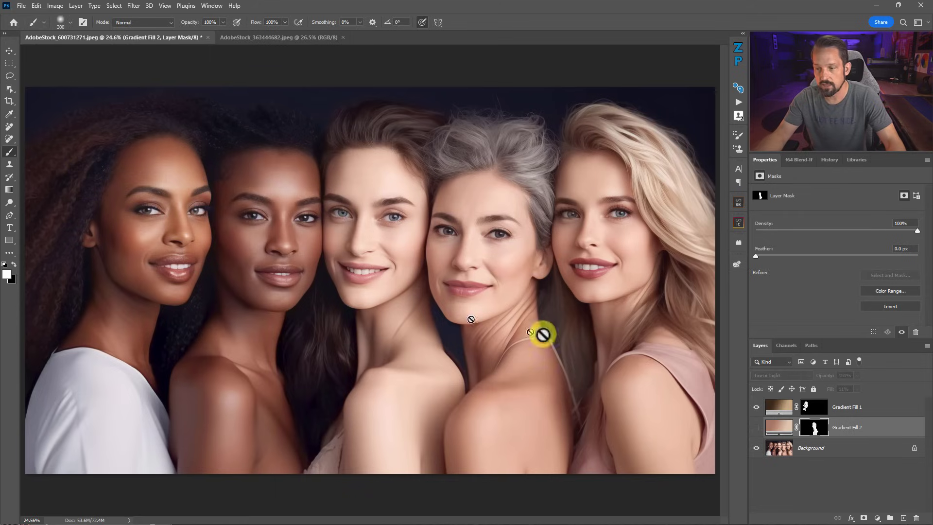
{"action": "left_click", "coordinate": [755, 428]}
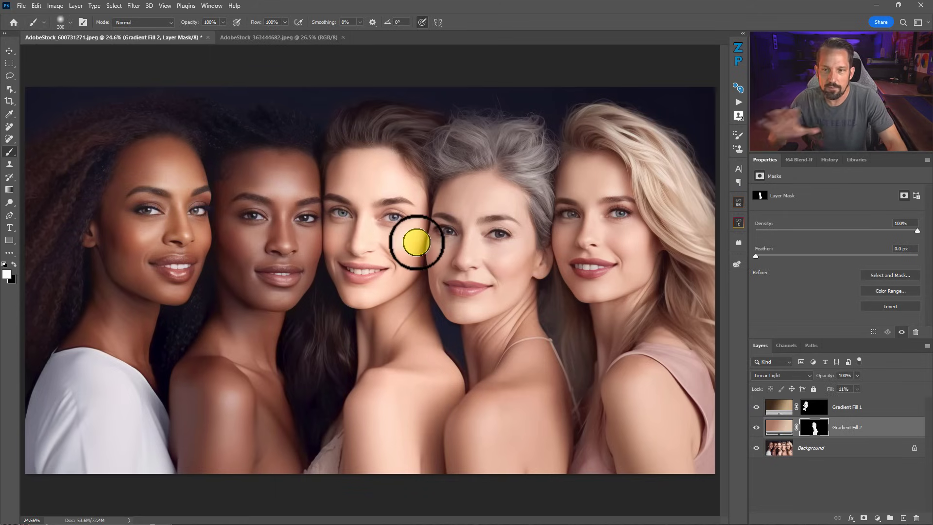
{"action": "left_click", "coordinate": [756, 427]}
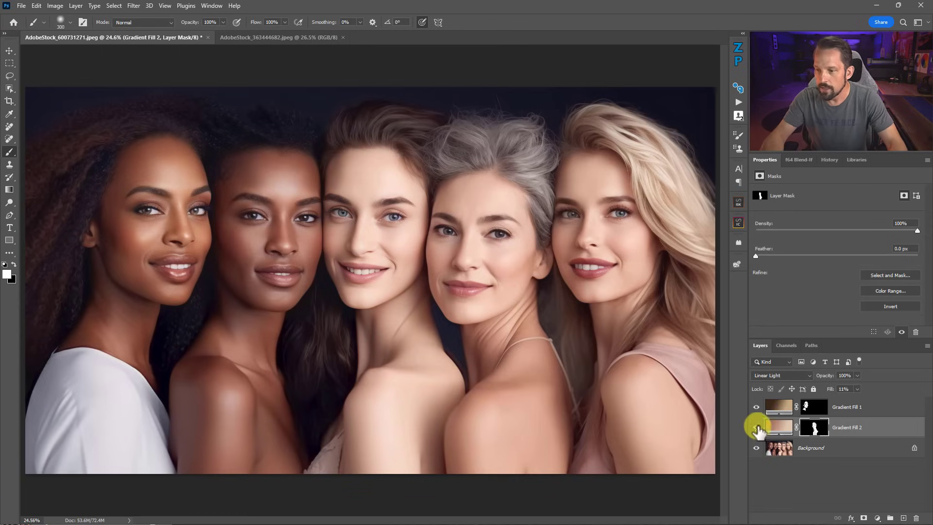
{"action": "left_click", "coordinate": [756, 427]}
Mask the gradient fill out of the middle woman's eyes with a 70 px black brush, and compare the layer hidden and shown
{"action": "mouse_move", "coordinate": [354, 202]}
{"action": "left_mouse_down"}
{"action": "mouse_move", "coordinate": [411, 218]}
{"action": "mouse_move", "coordinate": [517, 281]}
{"action": "left_mouse_up"}
{"action": "key", "text": "bracketleft"}
{"action": "key", "text": "bracketleft"}
{"action": "key", "text": "bracketleft"}
{"action": "key", "text": "bracketleft"}
{"action": "key", "text": "bracketleft"}
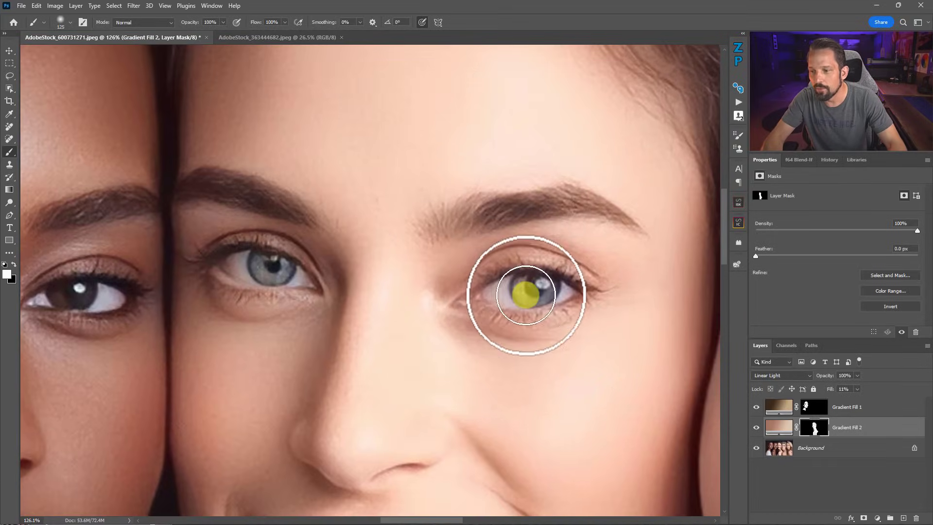
{"action": "key", "text": "bracketleft"}
{"action": "key", "text": "bracketleft"}
{"action": "key", "text": "bracketleft"}
{"action": "key", "text": "bracketleft"}
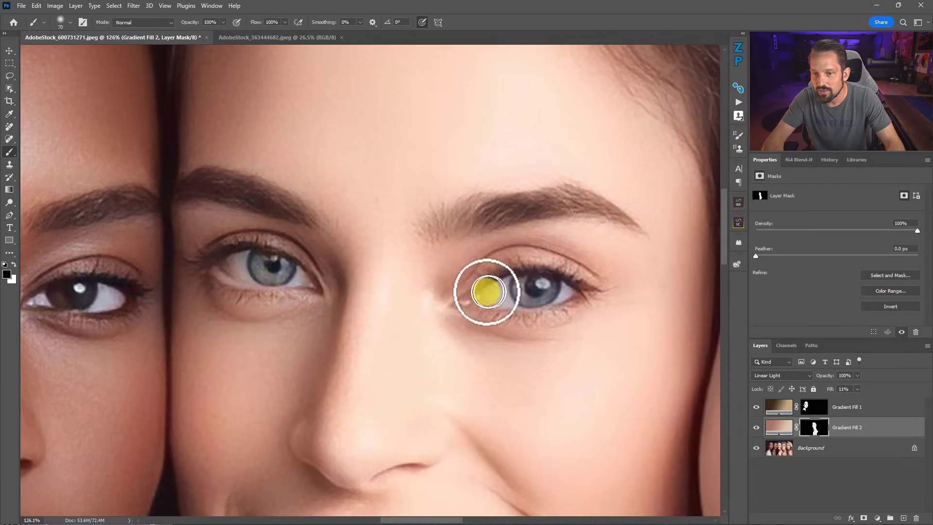
{"action": "key", "text": "z"}
{"action": "right_click", "coordinate": [413, 241]}
{"action": "left_click", "coordinate": [421, 245]}
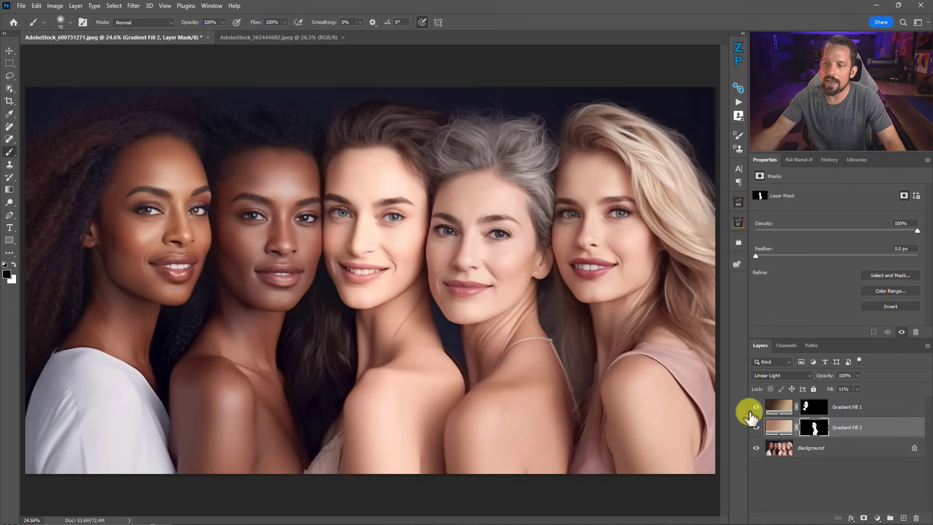
{"action": "left_click", "coordinate": [756, 426]}
{"action": "left_click", "coordinate": [756, 427]}
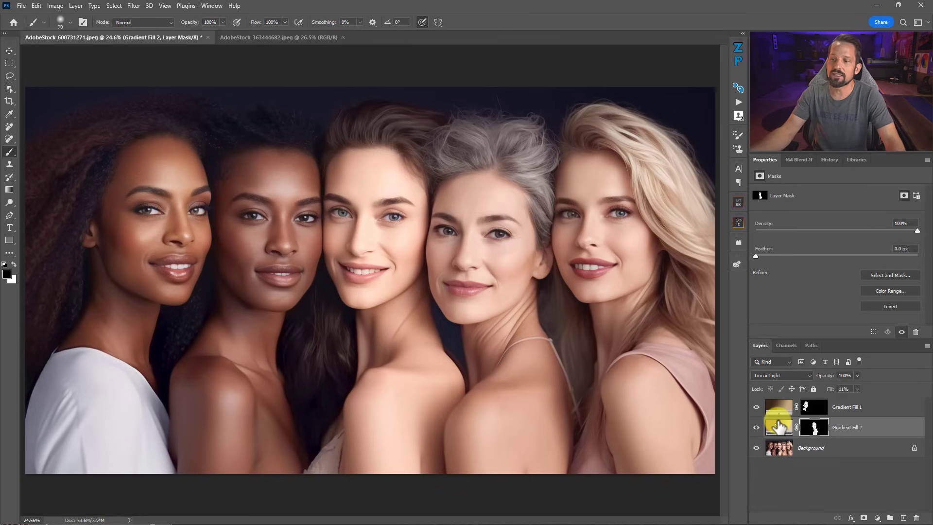
Change the middle woman's gradient to Reflected and reposition it horizontally across her face at 0° and about 6% scale
{"action": "left_click", "coordinate": [775, 429]}
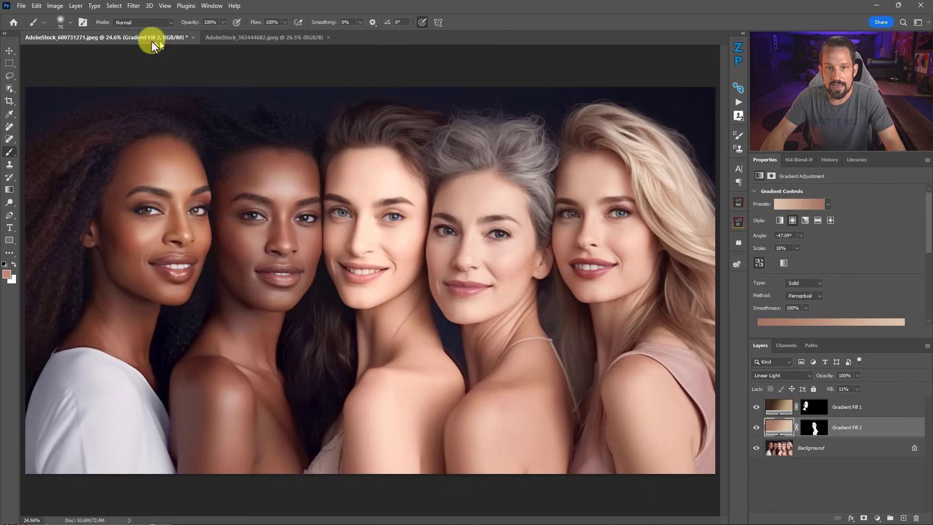
{"action": "left_click", "coordinate": [7, 187]}
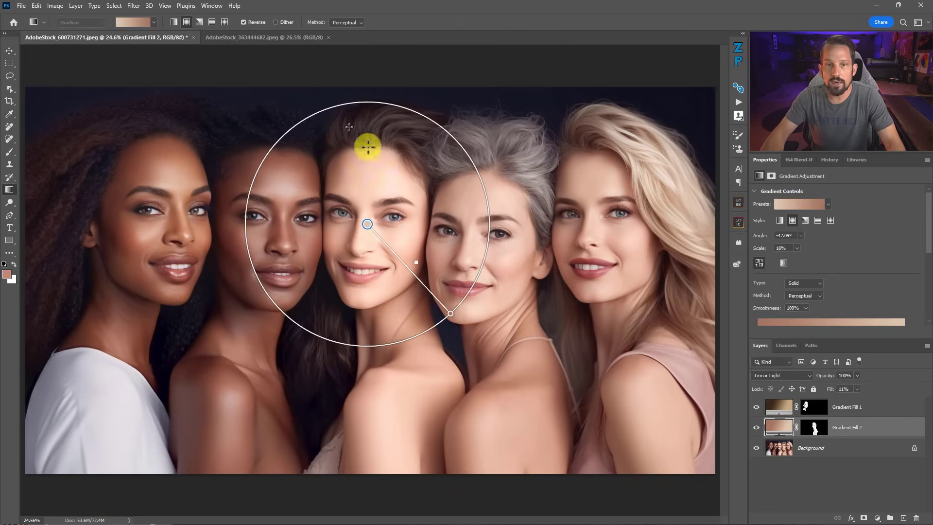
{"action": "left_click", "coordinate": [212, 23]}
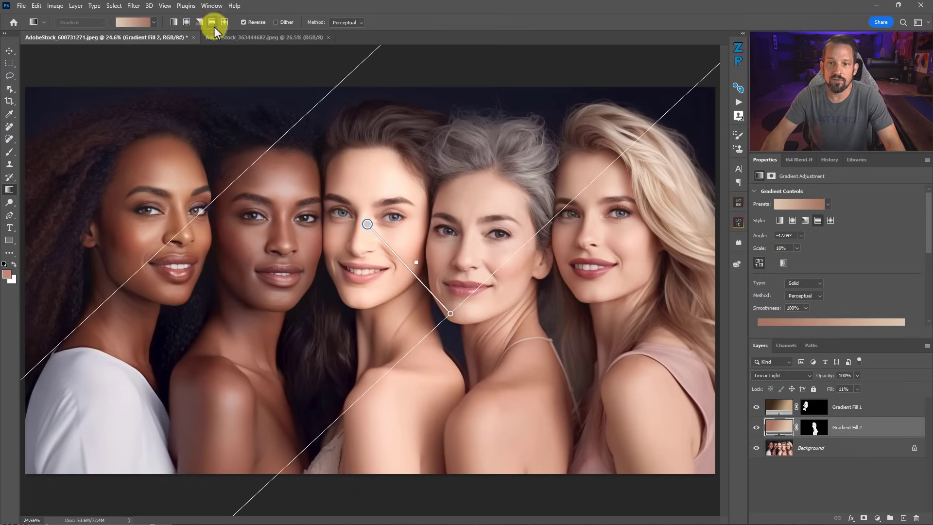
{"action": "left_click_drag", "start_coordinate": [448, 312], "coordinate": [414, 227]}
{"action": "key", "text": "Escape"}
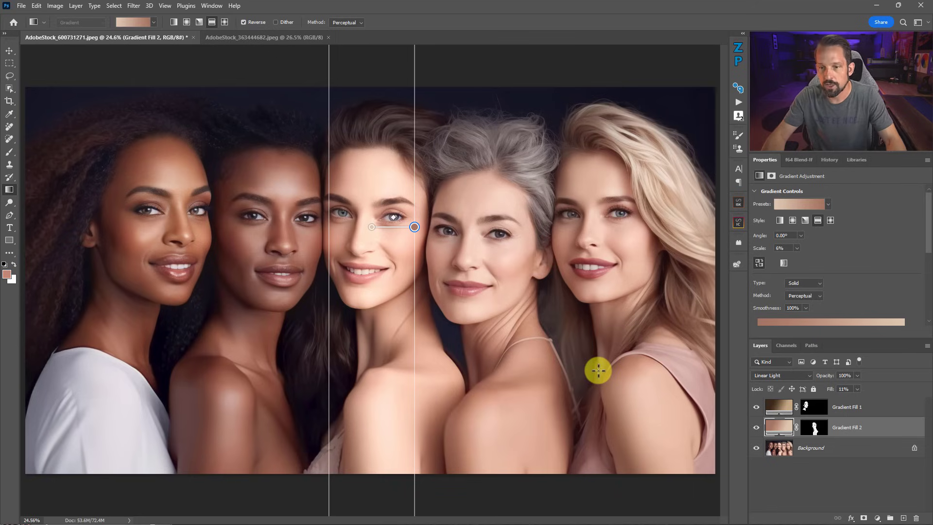
Select the skin on the Background layer with Color Range, using Skin Tones at a fuzziness of 140
{"action": "left_click", "coordinate": [780, 443]}
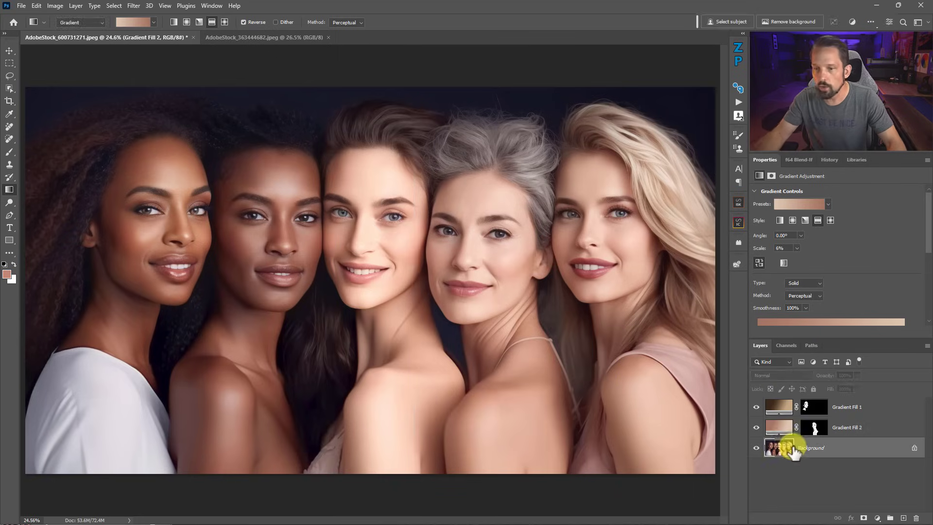
{"action": "left_click", "coordinate": [113, 6]}
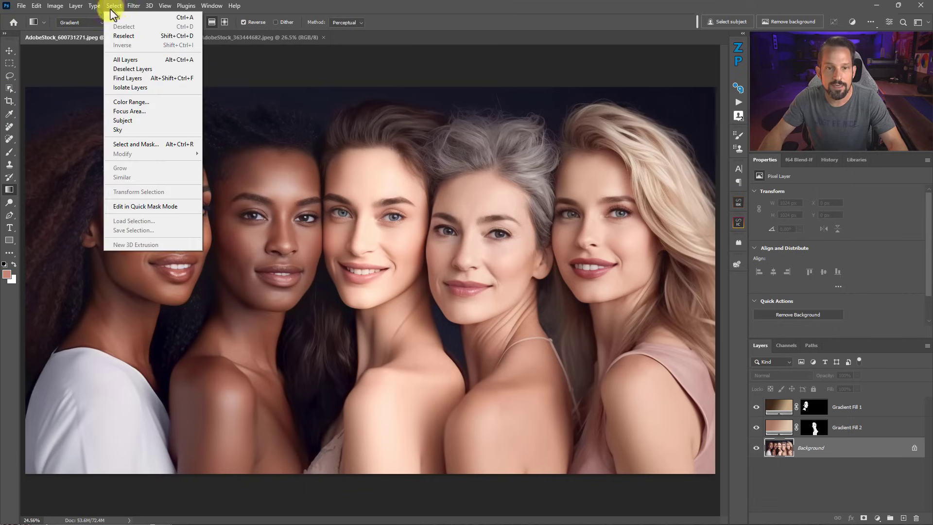
{"action": "left_click", "coordinate": [127, 98]}
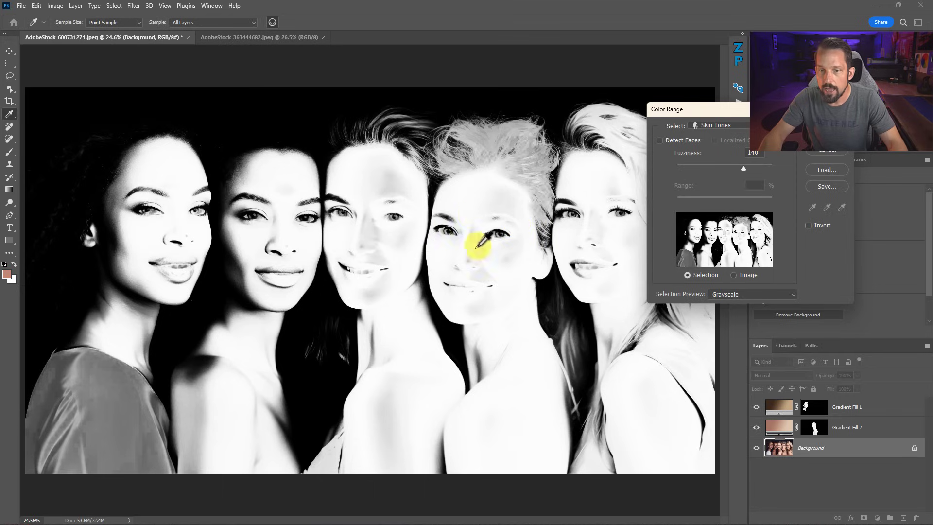
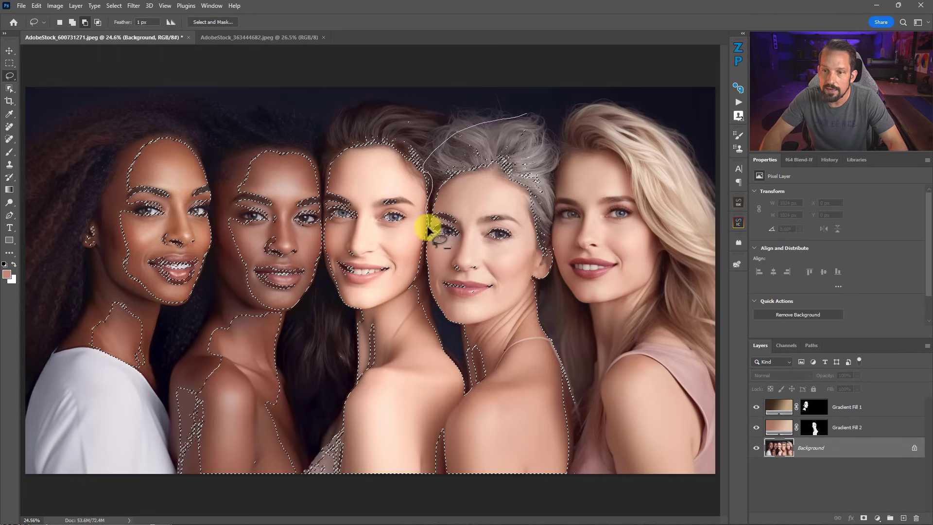
Subtract the other women and the gray hair from the selection with the Lasso, keeping only the gray-haired woman's skin
{"action": "mouse_move", "coordinate": [425, 250]}
{"action": "left_mouse_down"}
{"action": "mouse_move", "coordinate": [422, 290]}
{"action": "mouse_move", "coordinate": [452, 352]}
{"action": "left_mouse_up"}
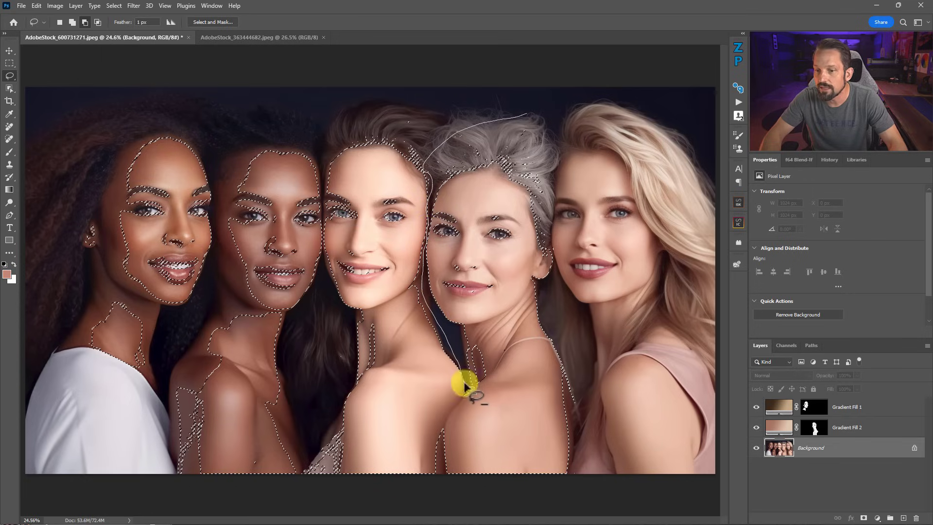
{"action": "mouse_move", "coordinate": [461, 401]}
{"action": "left_mouse_down"}
{"action": "mouse_move", "coordinate": [443, 416]}
{"action": "mouse_move", "coordinate": [443, 442]}
{"action": "mouse_move", "coordinate": [5, 433]}
{"action": "mouse_move", "coordinate": [587, 7]}
{"action": "left_mouse_up"}
{"action": "left_click_drag", "start_coordinate": [491, 102], "coordinate": [457, 108]}
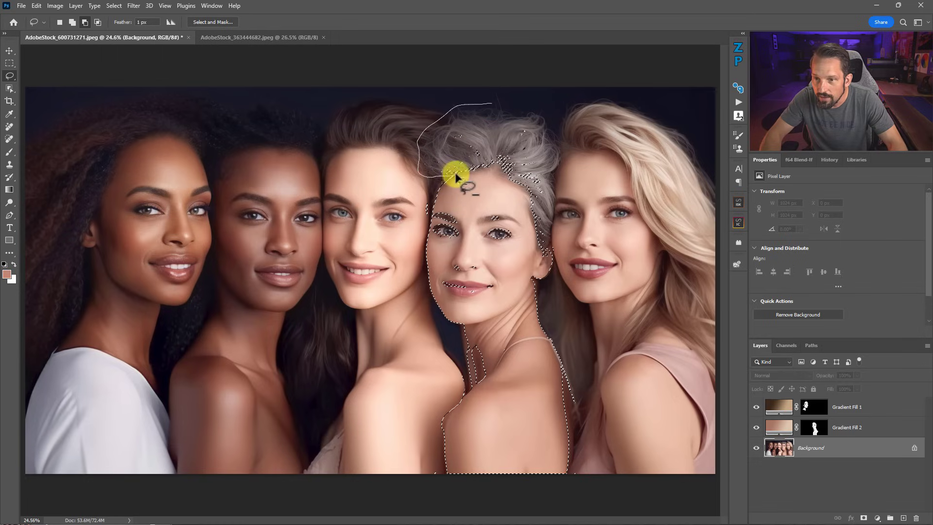
{"action": "left_click_drag", "start_coordinate": [525, 78], "coordinate": [527, 81]}
Add the missed skin areas along the gray-haired woman's back, shoulder and neck to the selection with the Lasso
{"action": "scroll", "coordinate": [538, 381], "scroll_direction": "up", "scroll_amount": 3}
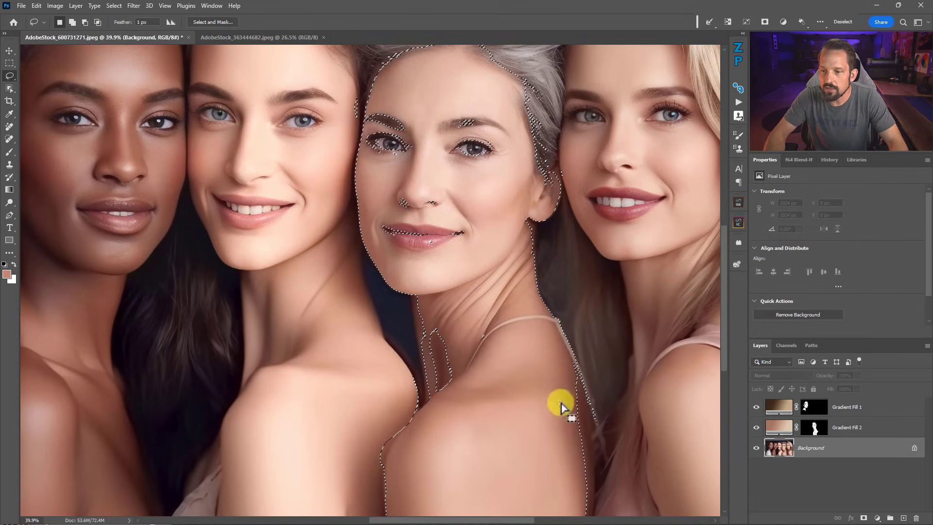
{"action": "key", "text": "shift"}
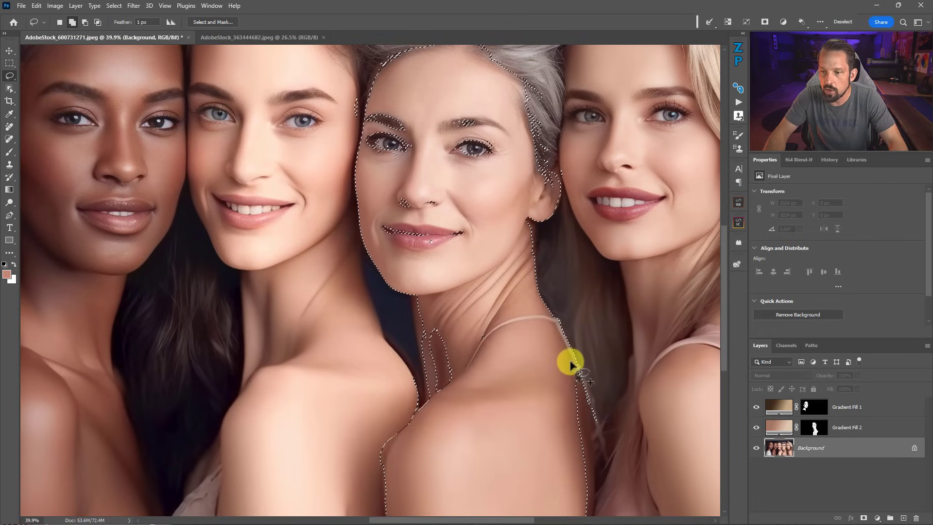
{"action": "key", "text": "alt"}
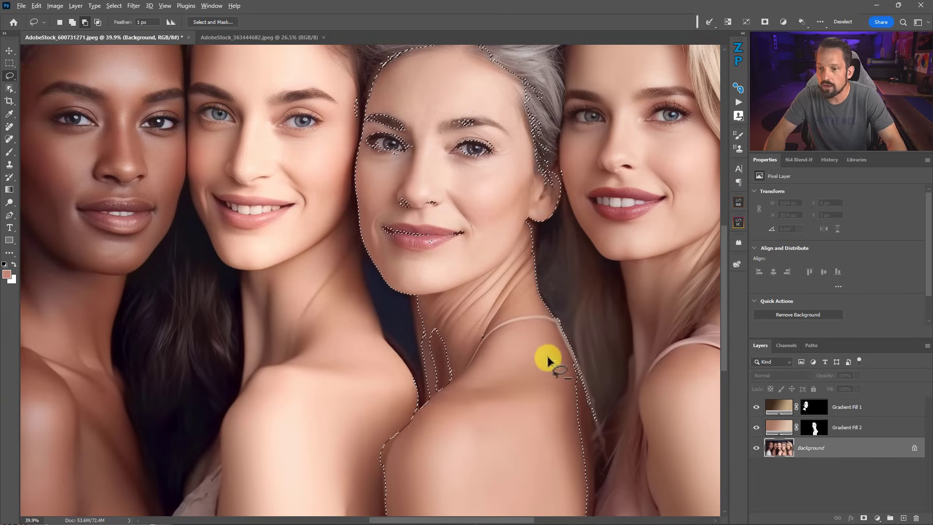
{"action": "key", "text": "shift"}
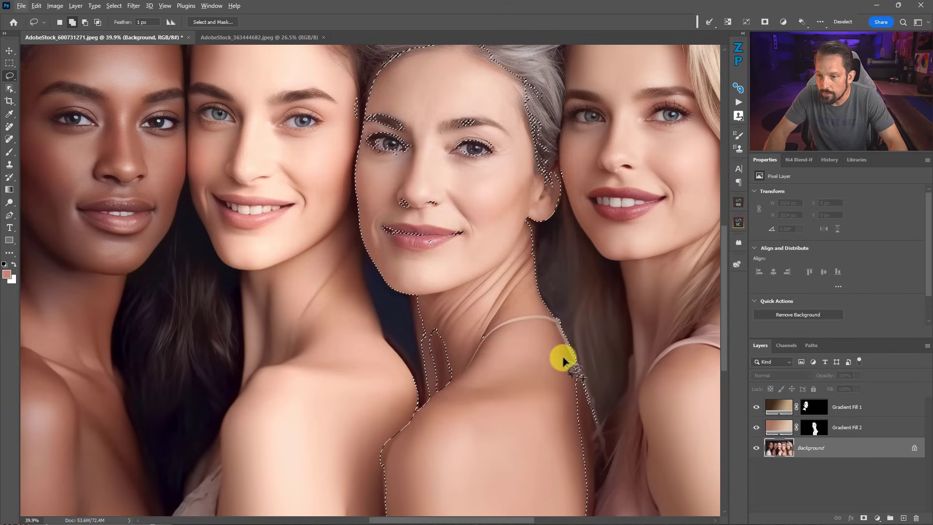
{"action": "key", "text": "shift"}
{"action": "mouse_move", "coordinate": [564, 358]}
{"action": "left_mouse_down"}
{"action": "mouse_move", "coordinate": [592, 411]}
{"action": "mouse_move", "coordinate": [599, 520]}
{"action": "left_mouse_up"}
{"action": "mouse_move", "coordinate": [453, 319]}
{"action": "left_mouse_down"}
{"action": "mouse_move", "coordinate": [427, 327]}
{"action": "mouse_move", "coordinate": [427, 379]}
{"action": "mouse_move", "coordinate": [485, 330]}
{"action": "mouse_move", "coordinate": [453, 320]}
{"action": "left_mouse_up"}
{"action": "mouse_move", "coordinate": [408, 286]}
{"action": "left_mouse_down"}
{"action": "mouse_move", "coordinate": [447, 438]}
{"action": "mouse_move", "coordinate": [515, 256]}
{"action": "left_mouse_up"}
{"action": "mouse_move", "coordinate": [436, 272]}
{"action": "left_mouse_down"}
{"action": "mouse_move", "coordinate": [413, 282]}
{"action": "mouse_move", "coordinate": [413, 301]}
{"action": "mouse_move", "coordinate": [448, 307]}
{"action": "left_mouse_up"}
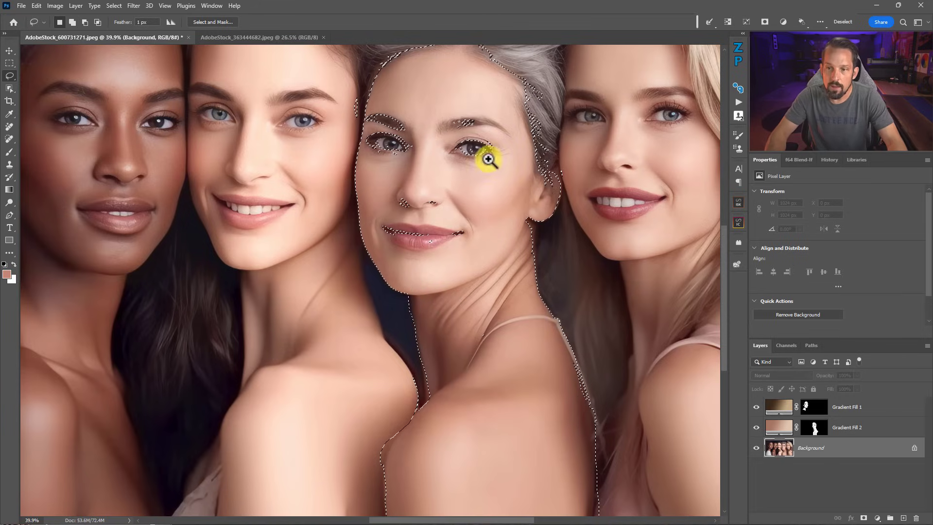
{"action": "left_click_drag", "start_coordinate": [488, 159], "coordinate": [494, 163]}
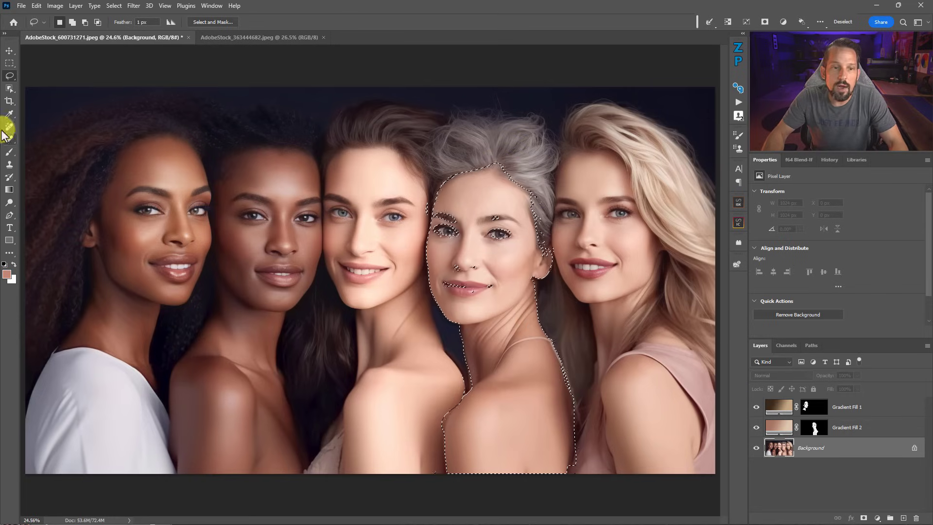
Fill the selection with a brown-to-pink Reflected skin-tone gradient, horizontal at about 9% scale, and blend it with Soft Light
{"action": "left_click", "coordinate": [9, 190]}
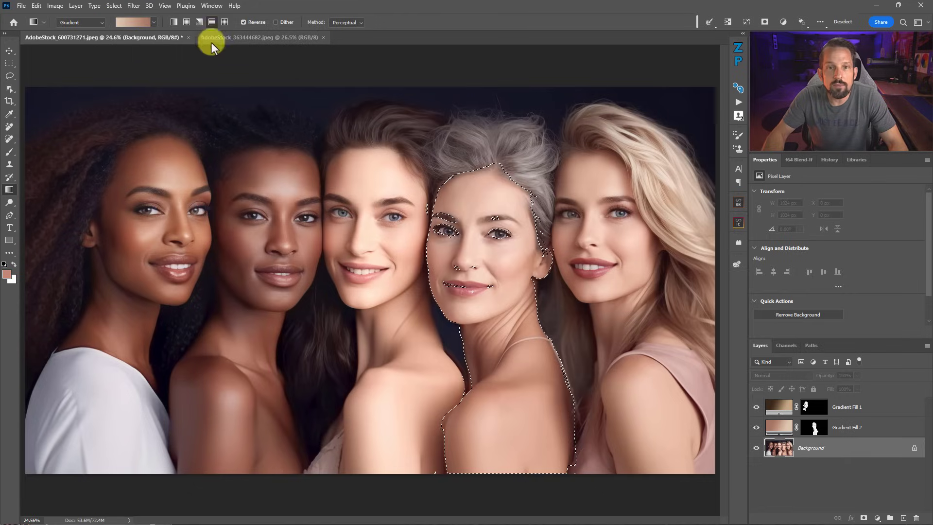
{"action": "left_click", "coordinate": [153, 22]}
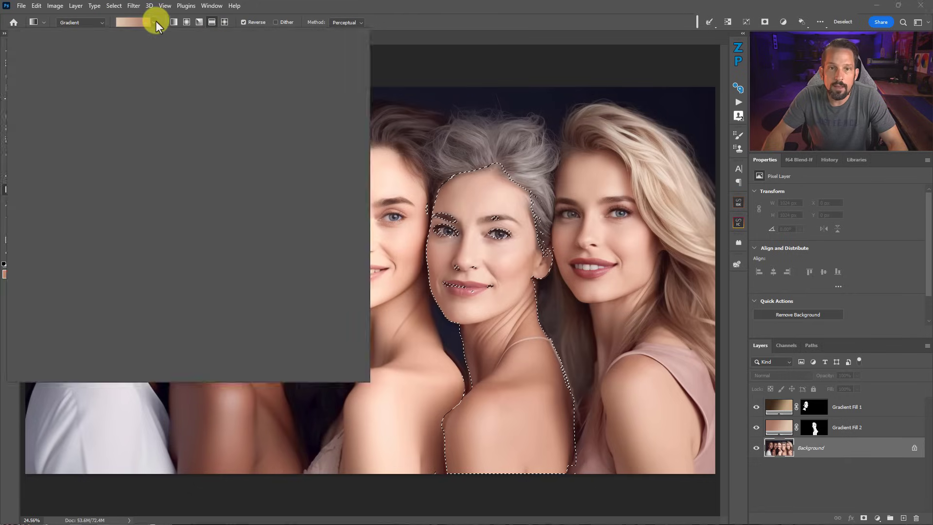
{"action": "left_click", "coordinate": [217, 55]}
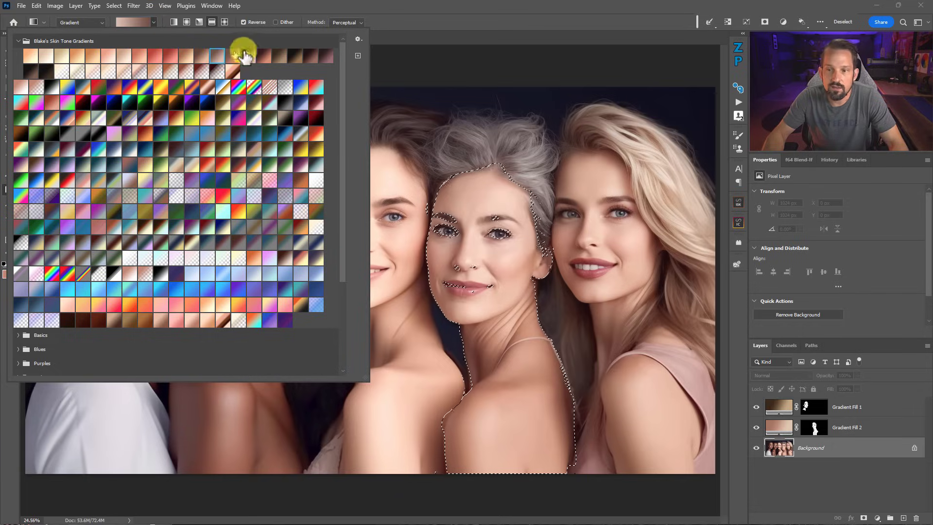
{"action": "left_click_drag", "start_coordinate": [482, 248], "coordinate": [543, 248]}
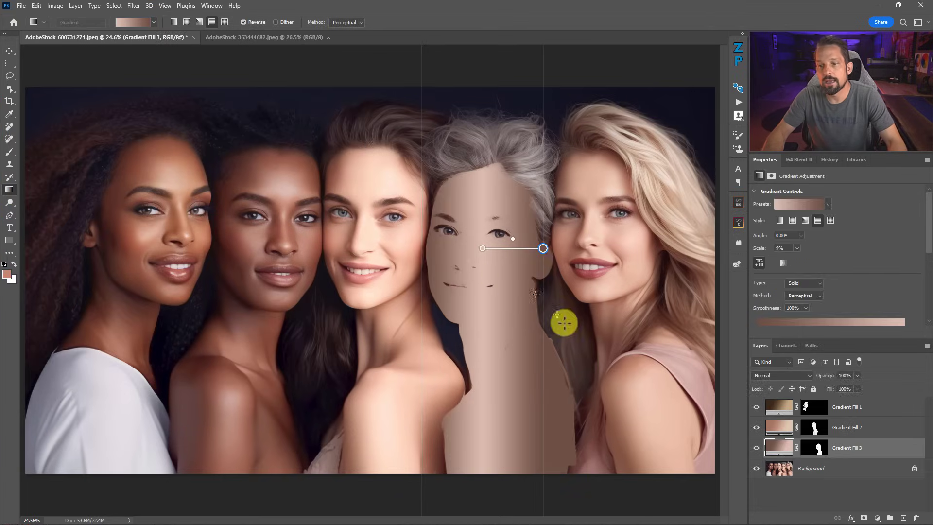
{"action": "left_click", "coordinate": [804, 374]}
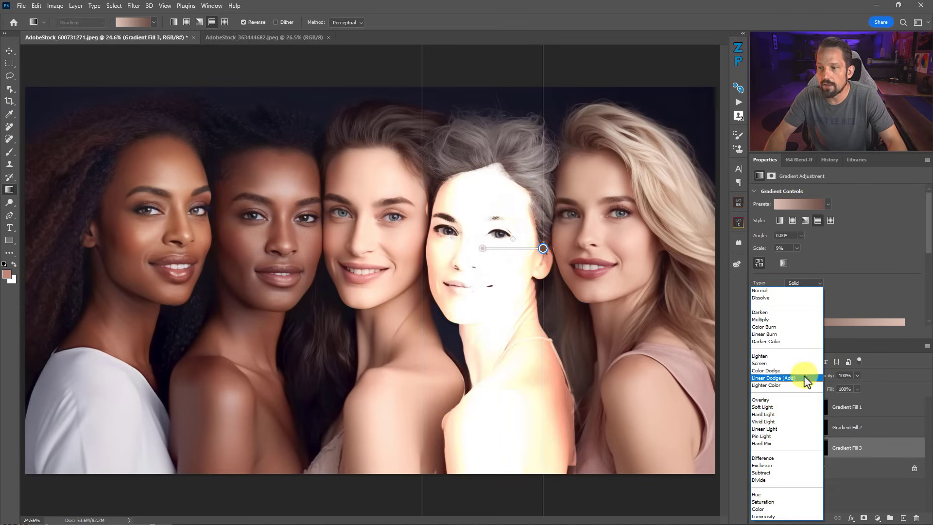
{"action": "left_click", "coordinate": [777, 408]}
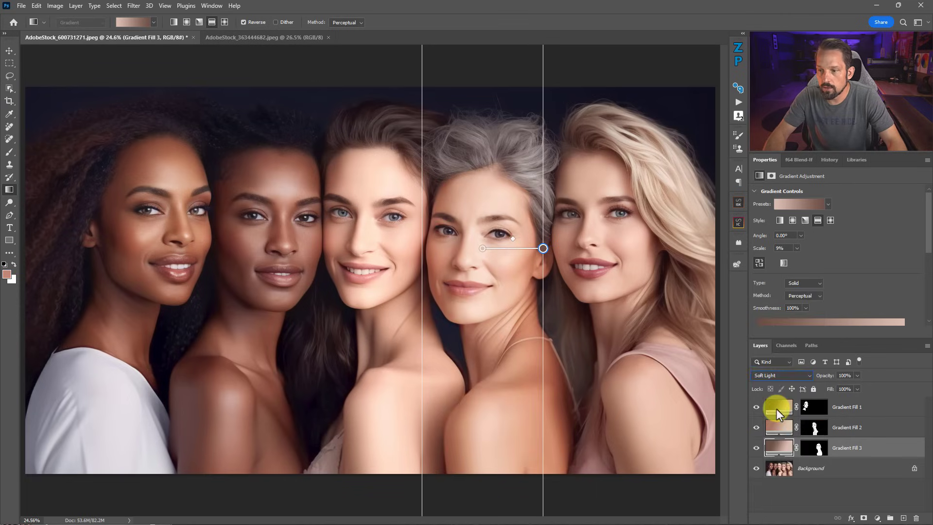
Compare the gray-haired woman's skin with Gradient Fill 3 hidden and shown, and lower the layer's opacity to 77%
{"action": "left_click", "coordinate": [757, 448]}
{"action": "left_click", "coordinate": [756, 447]}
{"action": "left_click", "coordinate": [757, 448]}
{"action": "left_click", "coordinate": [756, 448]}
{"action": "left_click", "coordinate": [756, 447]}
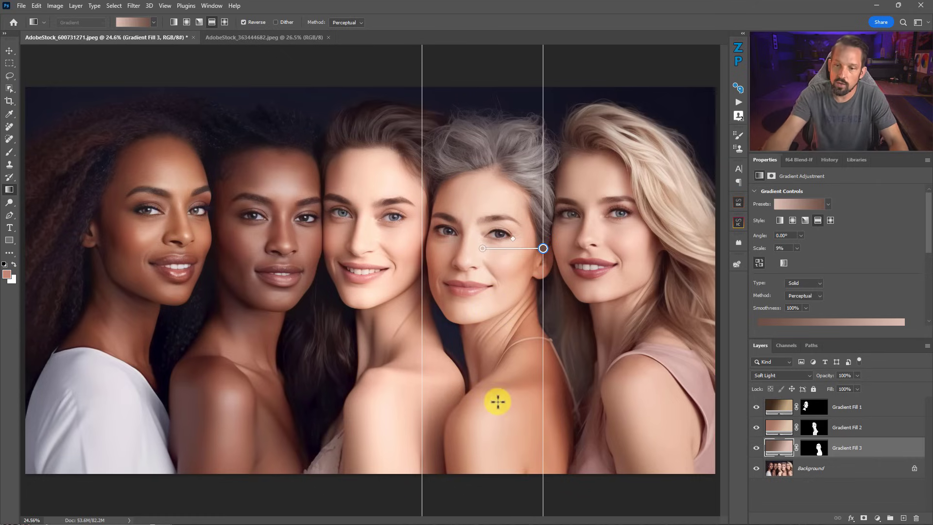
{"action": "left_click", "coordinate": [856, 376]}
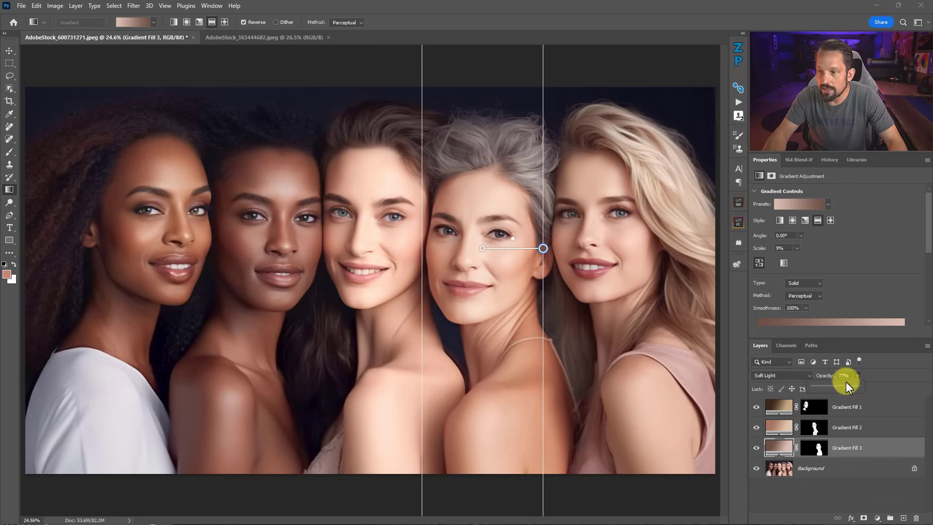
Try several darker and warmer solid presets from Blake's Skin Tone Gradients on the gray-haired woman's gradient fill
{"action": "left_click", "coordinate": [123, 21]}
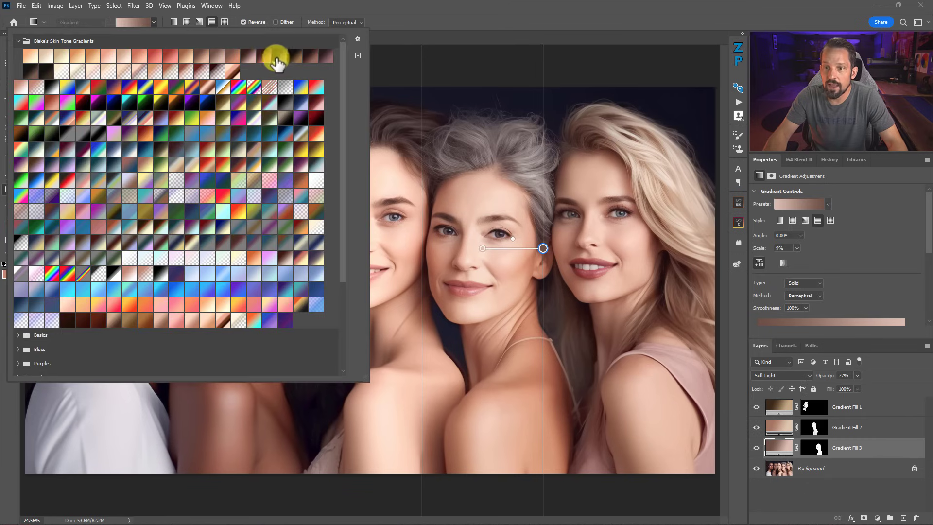
{"action": "left_click", "coordinate": [310, 56]}
{"action": "left_click", "coordinate": [326, 56]}
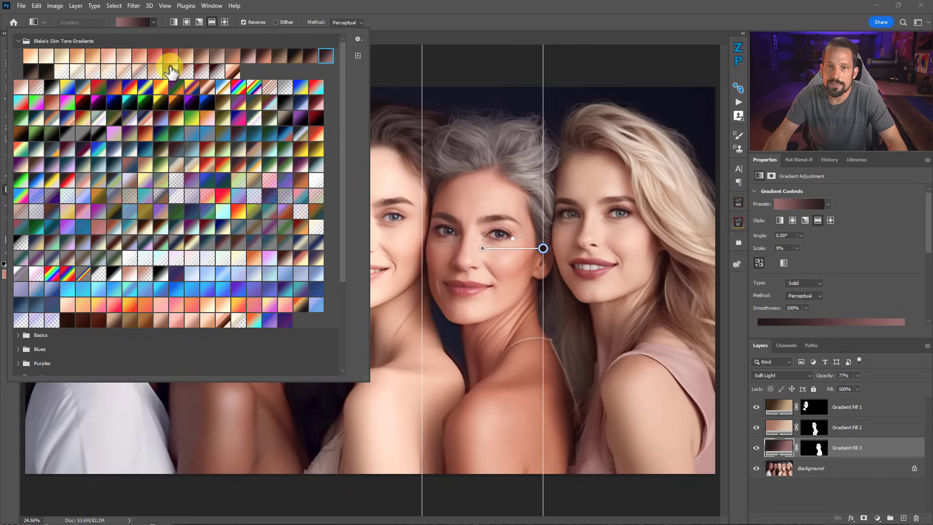
{"action": "left_click", "coordinate": [263, 54]}
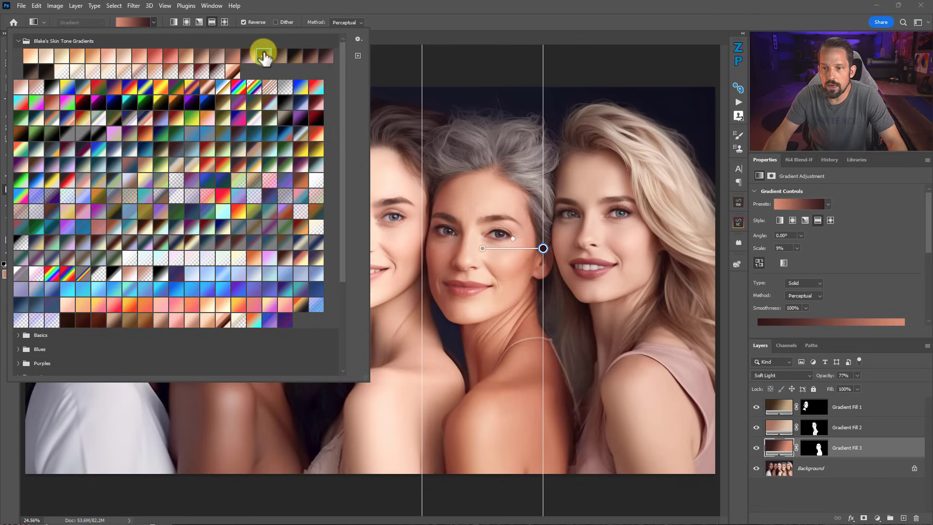
{"action": "left_click", "coordinate": [247, 57]}
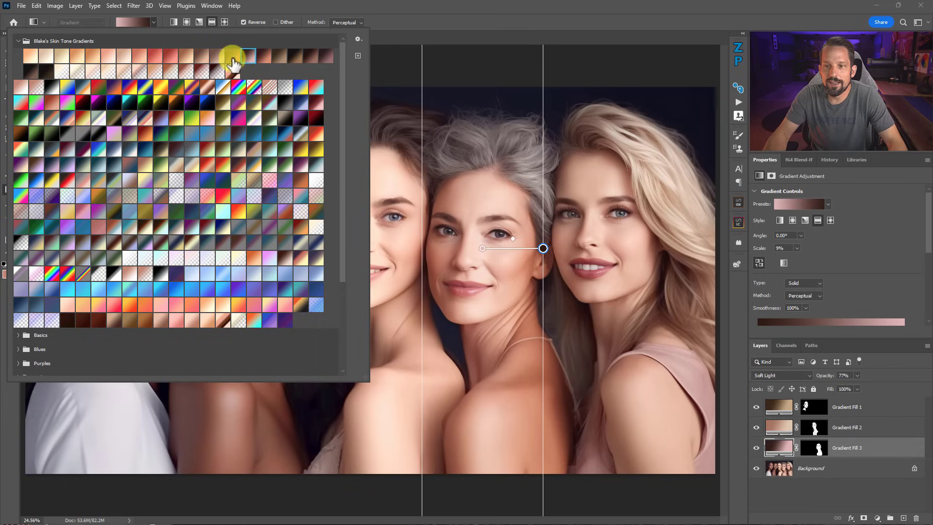
{"action": "left_click", "coordinate": [232, 56]}
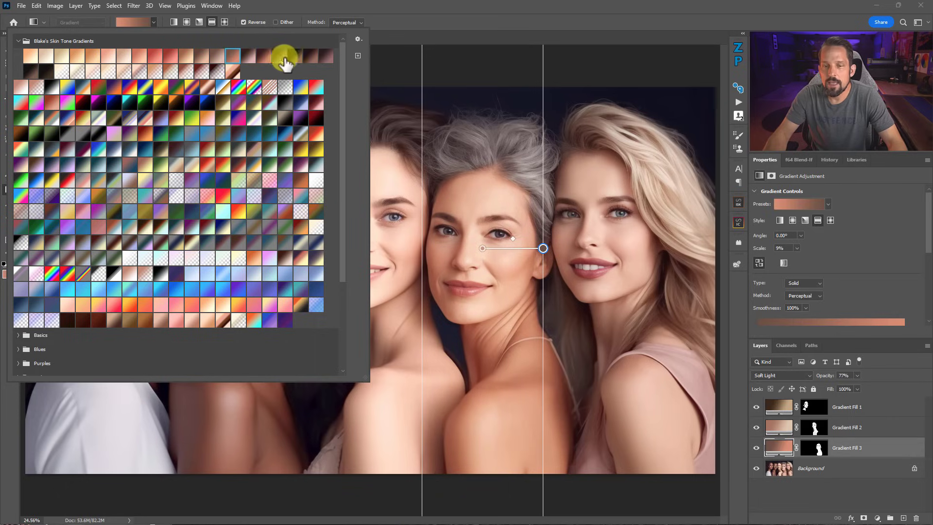
{"action": "left_click", "coordinate": [294, 57]}
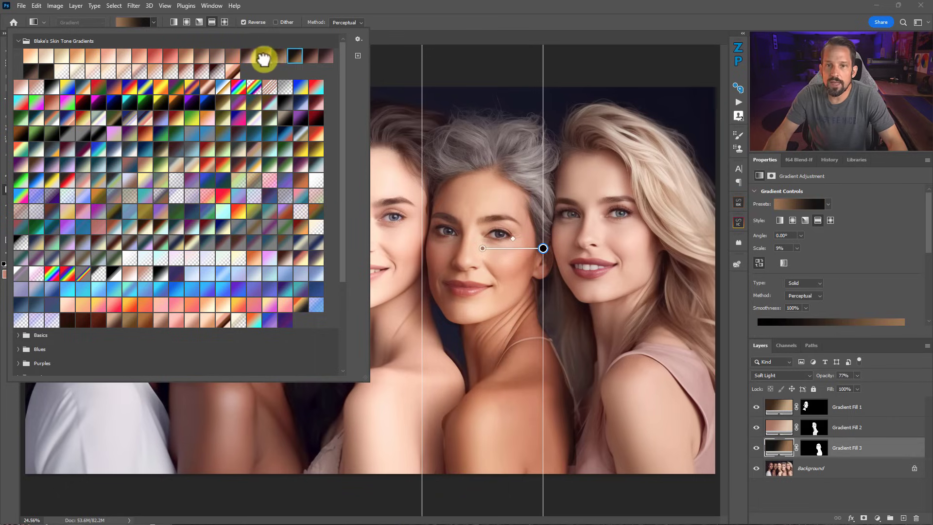
{"action": "left_click", "coordinate": [264, 57]}
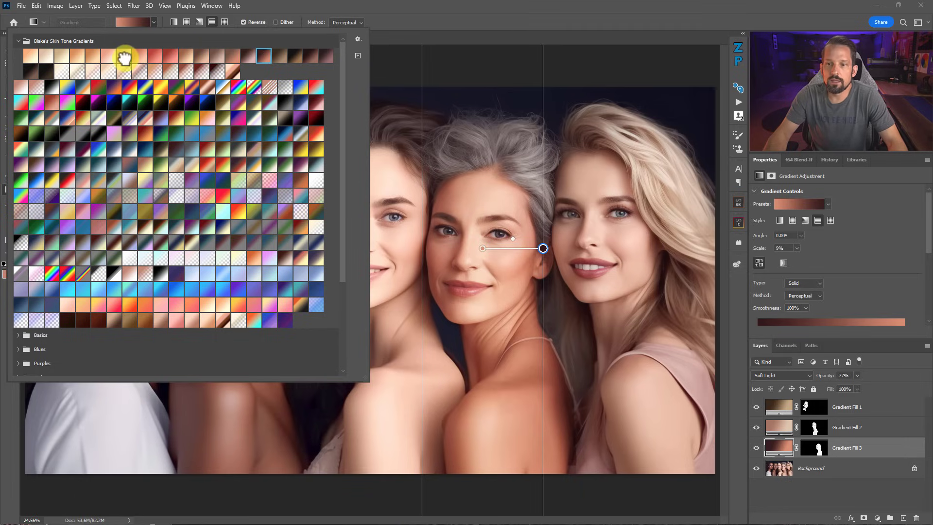
{"action": "left_click", "coordinate": [201, 57]}
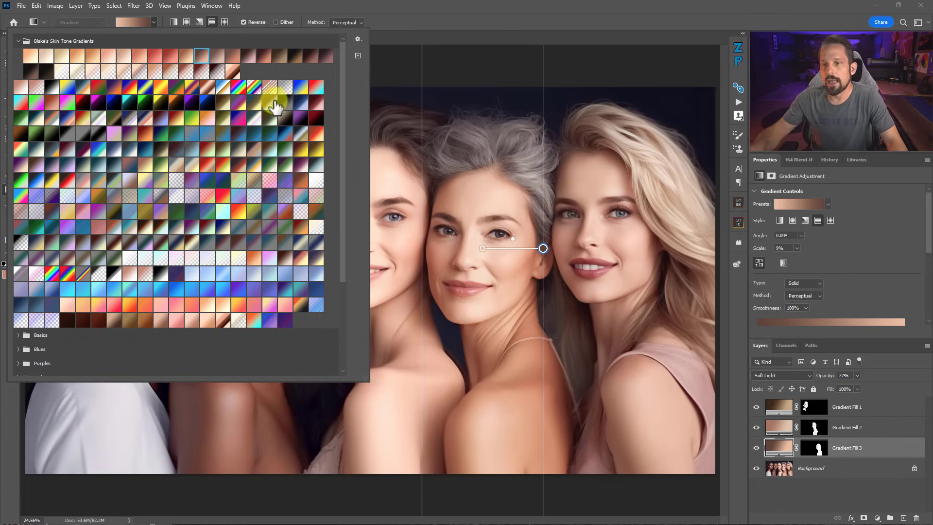
{"action": "left_click", "coordinate": [542, 249]}
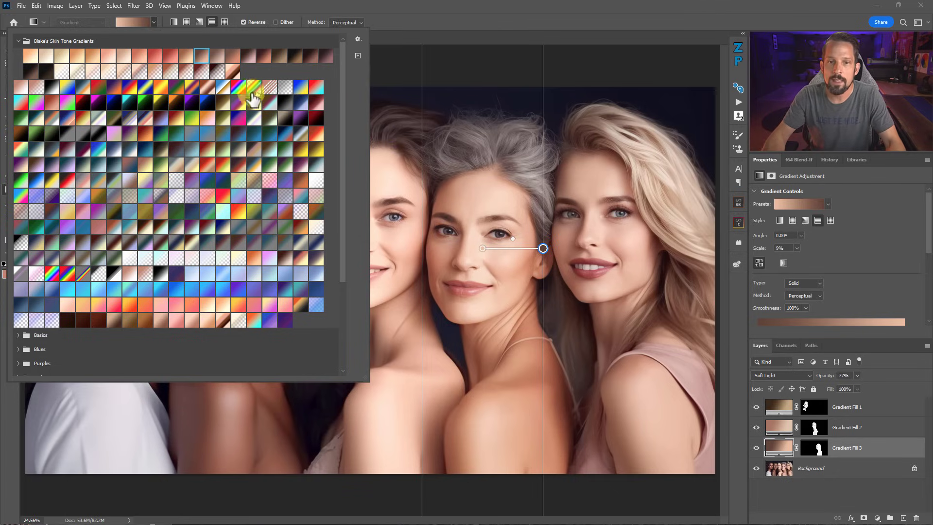
Try the partly transparent skin-tone presets on the gray-haired woman's gradient fill, from pale cream to reddish brown
{"action": "left_click", "coordinate": [93, 71]}
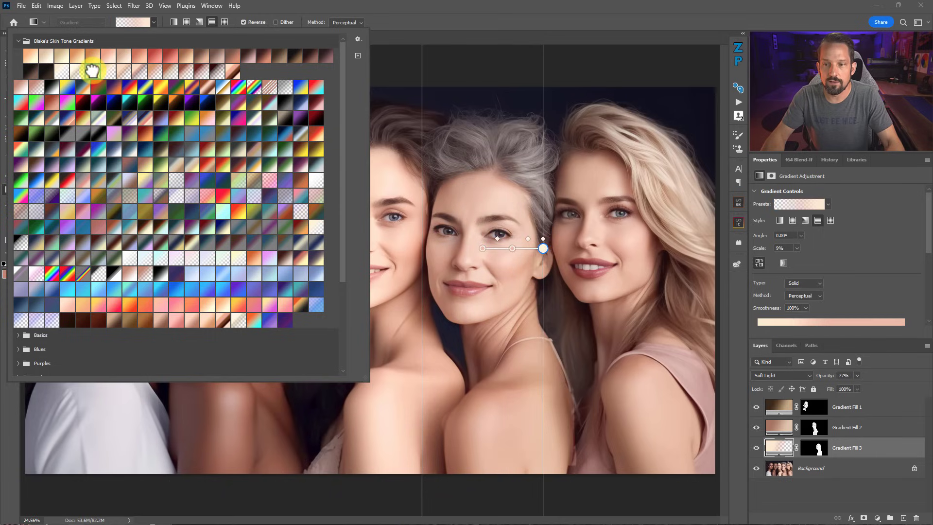
{"action": "left_click", "coordinate": [108, 72]}
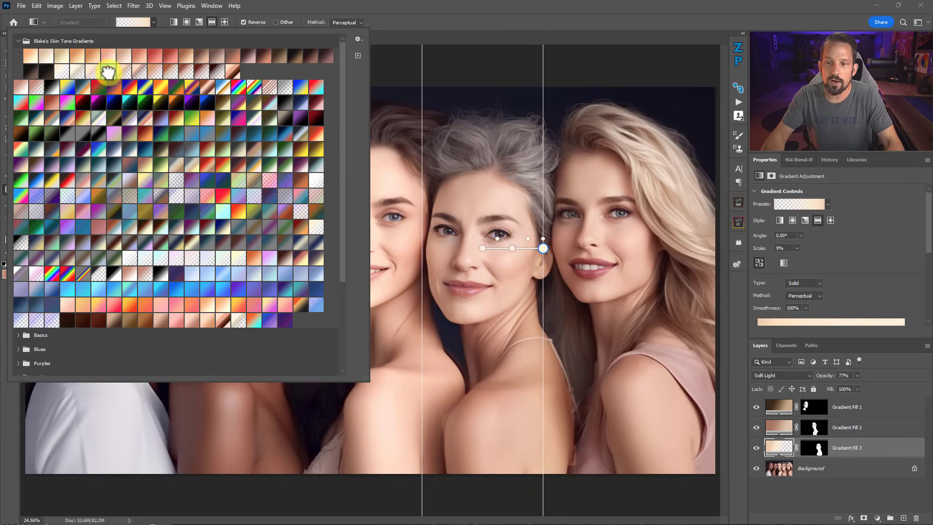
{"action": "left_click", "coordinate": [123, 71]}
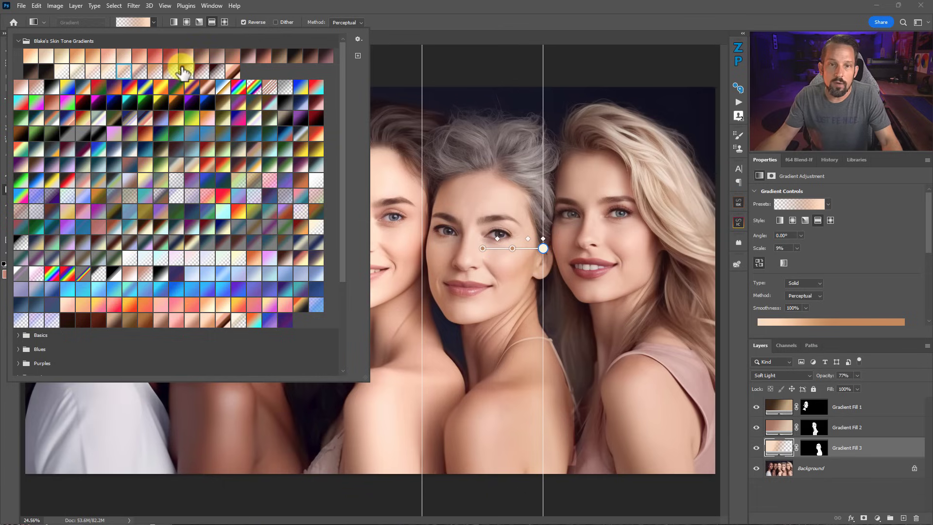
{"action": "left_click", "coordinate": [184, 71]}
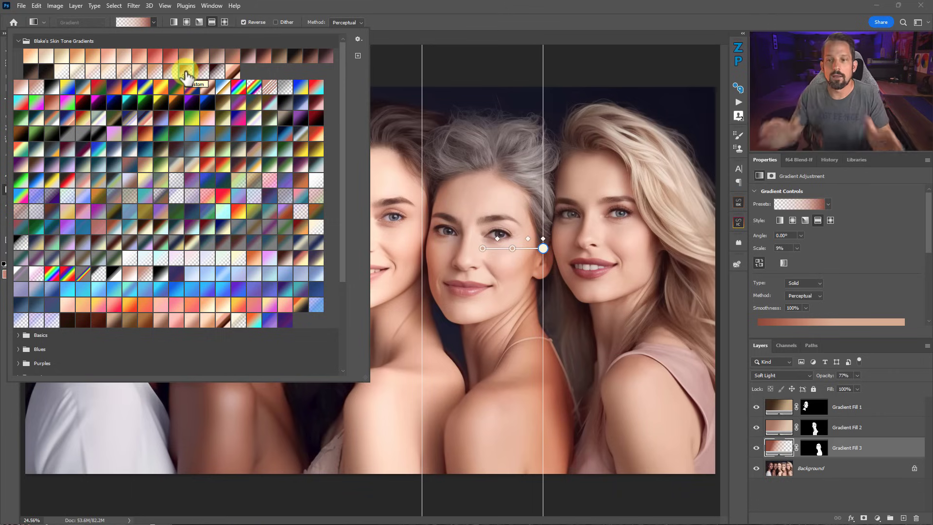
Try a Radial style enlarged to about 27% scale at -37.30° on her gradient, comparing the layer hidden and shown
{"action": "left_click", "coordinate": [186, 21]}
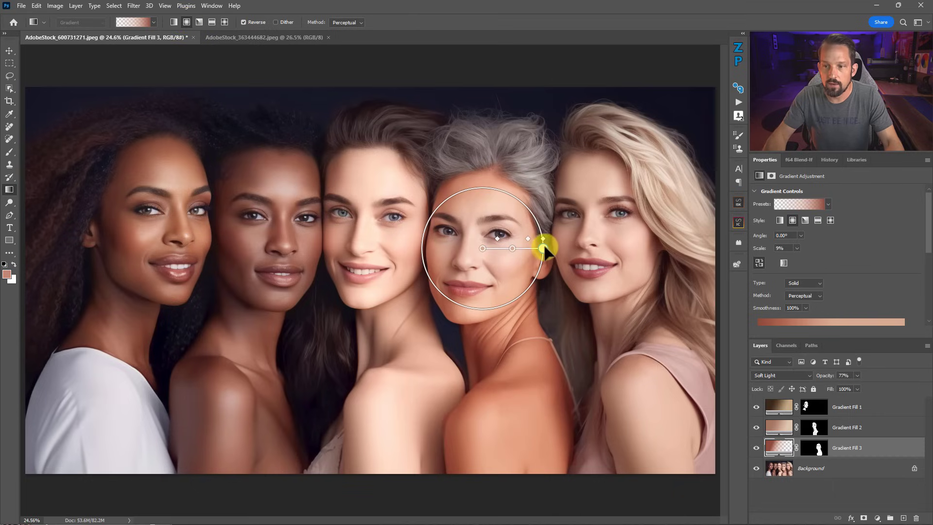
{"action": "left_click_drag", "start_coordinate": [524, 291], "coordinate": [503, 433]}
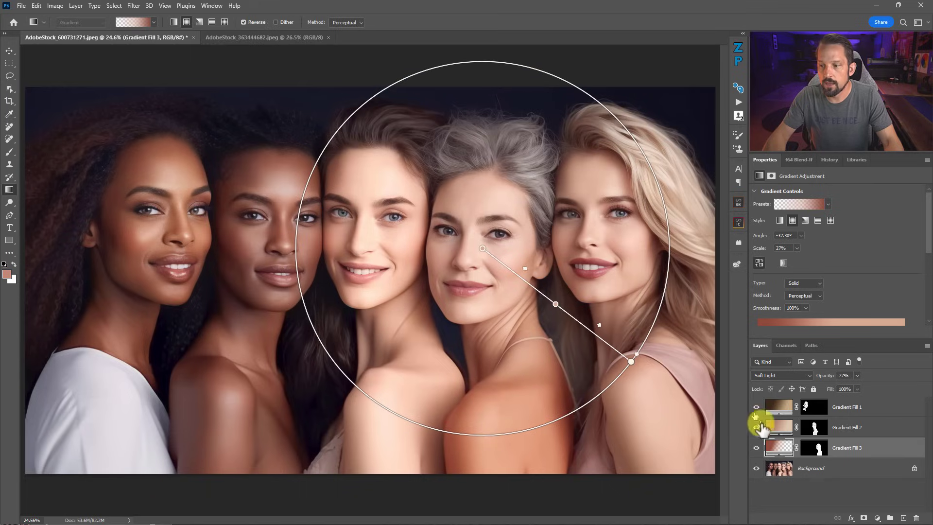
{"action": "left_click", "coordinate": [756, 447]}
{"action": "left_click", "coordinate": [756, 448]}
{"action": "left_click", "coordinate": [755, 447]}
{"action": "left_click", "coordinate": [756, 448]}
{"action": "left_click", "coordinate": [756, 447]}
{"action": "left_click", "coordinate": [756, 447]}
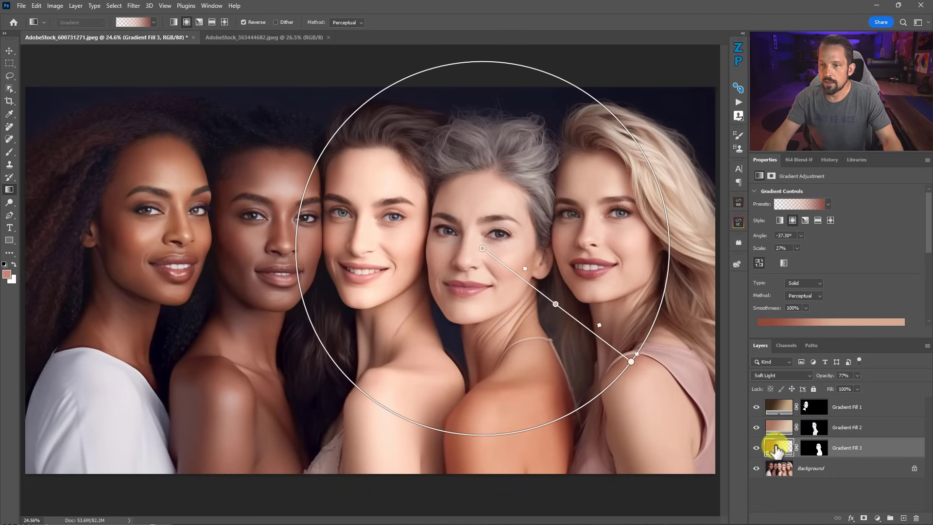
Reapply the brown-to-pink skin-tone preset to Gradient Fill 3 as a Reflected gradient, shortened horizontally across the gray-haired woman's face
{"action": "left_click", "coordinate": [154, 22]}
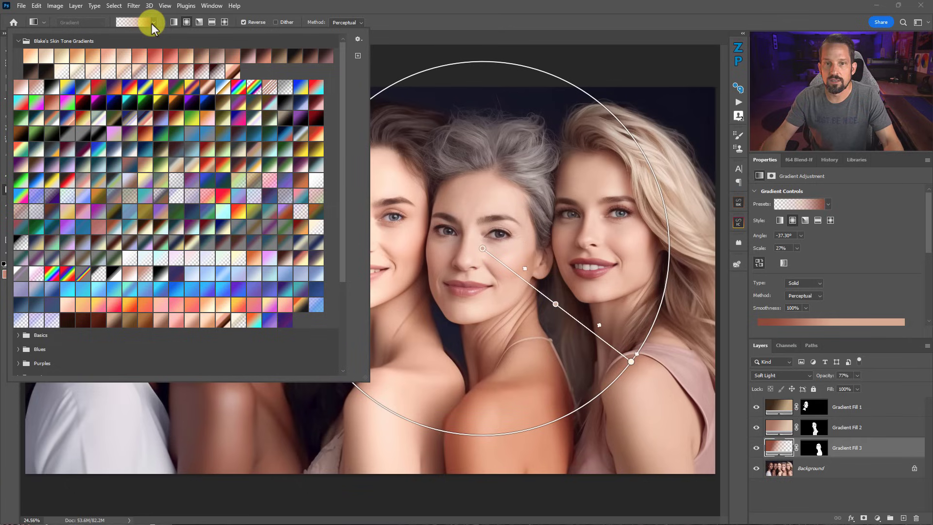
{"action": "left_click", "coordinate": [217, 56]}
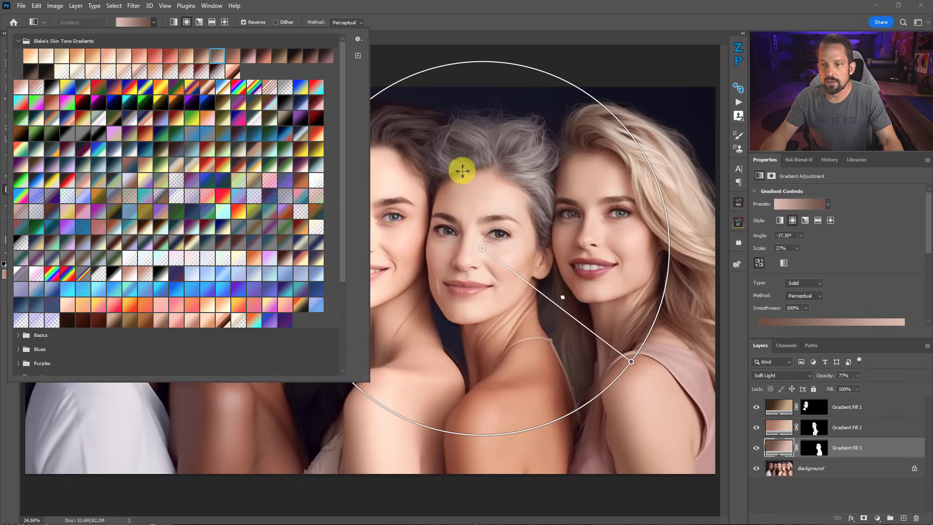
{"action": "left_click", "coordinate": [212, 22]}
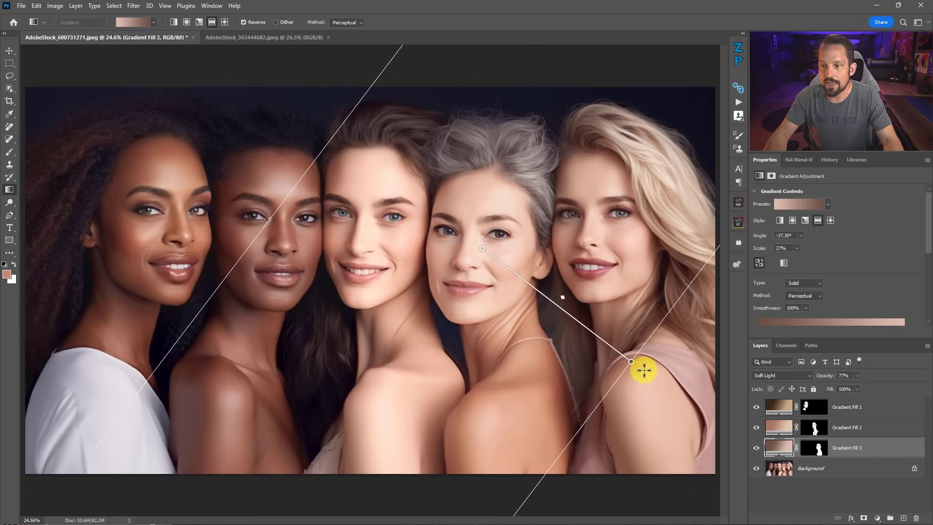
{"action": "left_click_drag", "start_coordinate": [629, 360], "coordinate": [524, 248]}
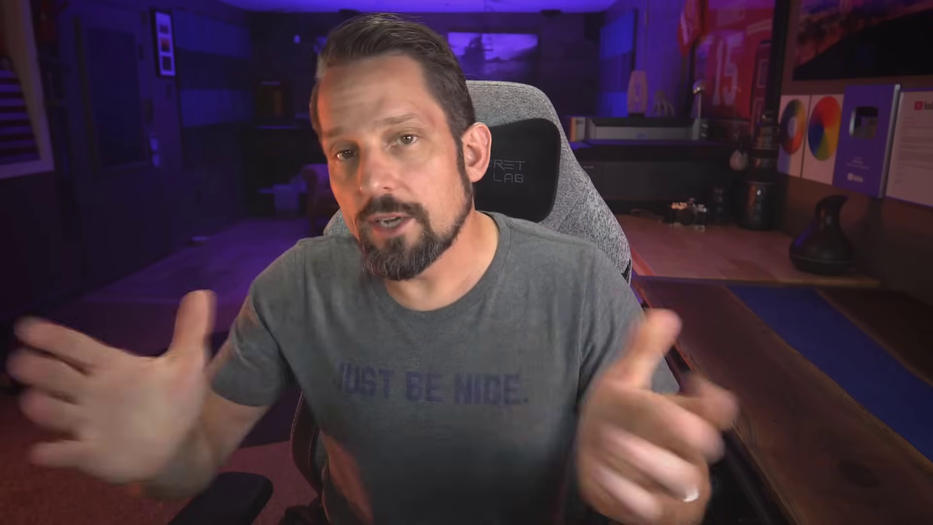